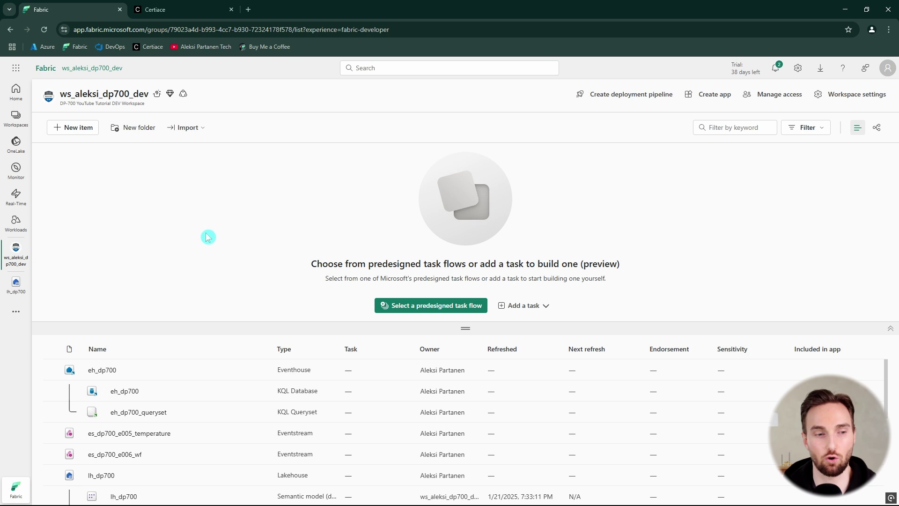
Open the lh_dp700 lakehouse and examine the contents of departments.csv in its dp700_e008 files folder.
click(19, 291)
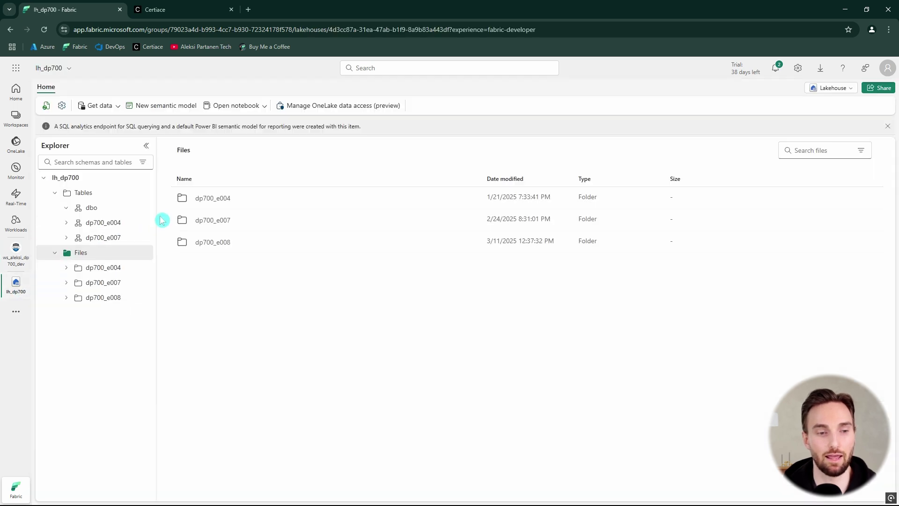
click(110, 301)
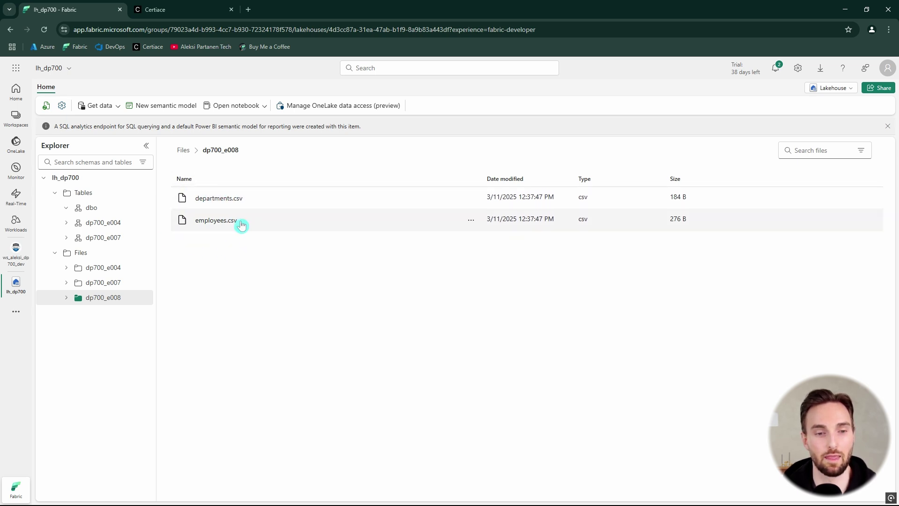
click(238, 199)
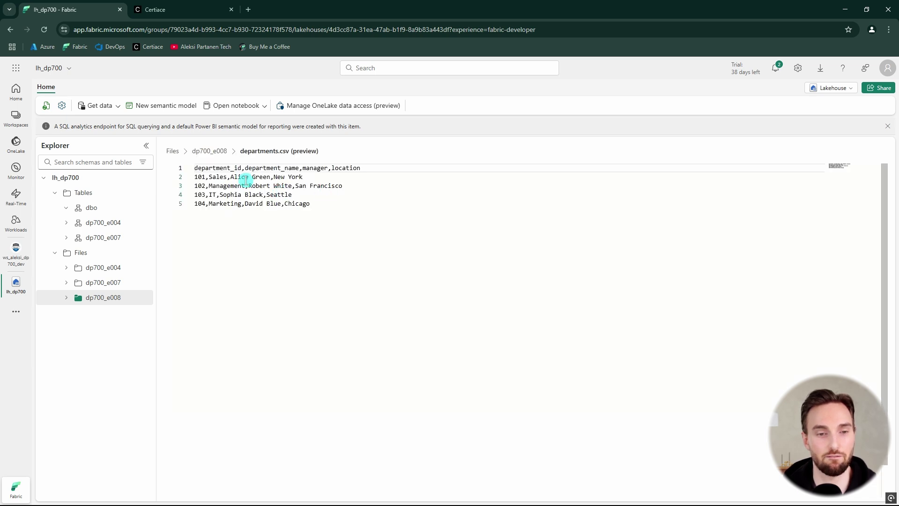
drag(343, 207, 195, 169)
click(355, 208)
Return to the dp700_e008 folder and examine the contents of employees.csv.
click(210, 151)
click(233, 216)
drag(373, 223, 195, 168)
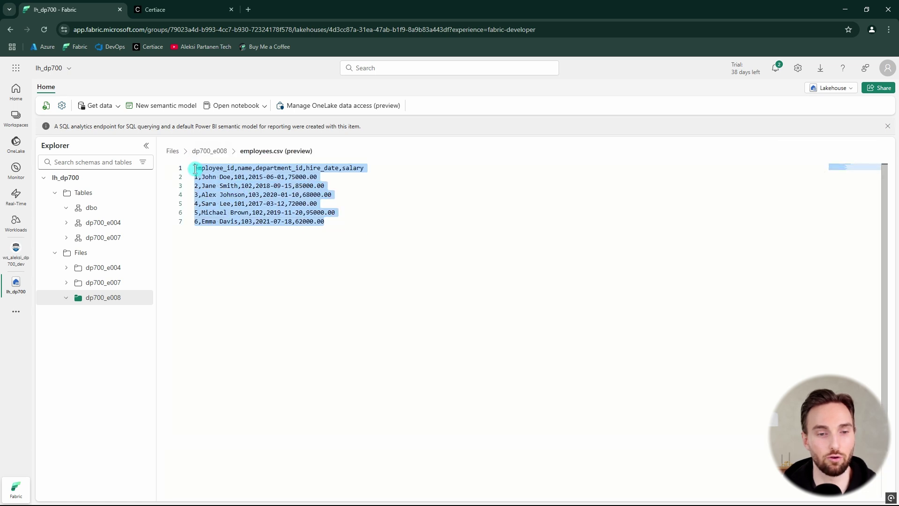
click(381, 221)
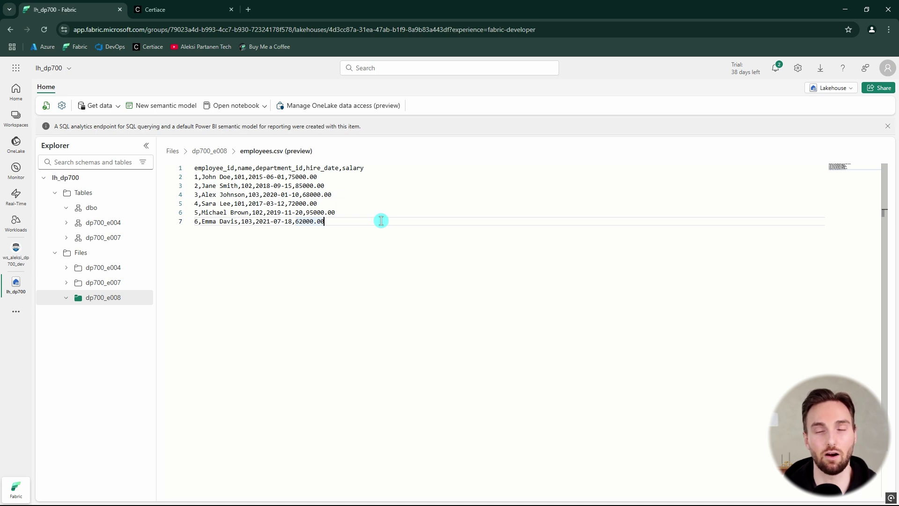
Create a Dataflow Gen2 named df2_dp700_e008_transform_data with Git integration, deployment pipelines and Public API scenarios enabled.
click(16, 311)
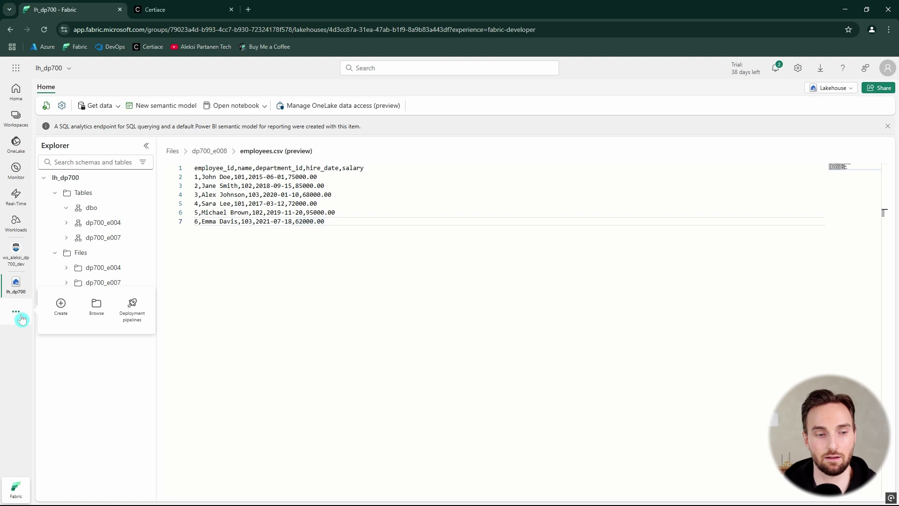
click(62, 308)
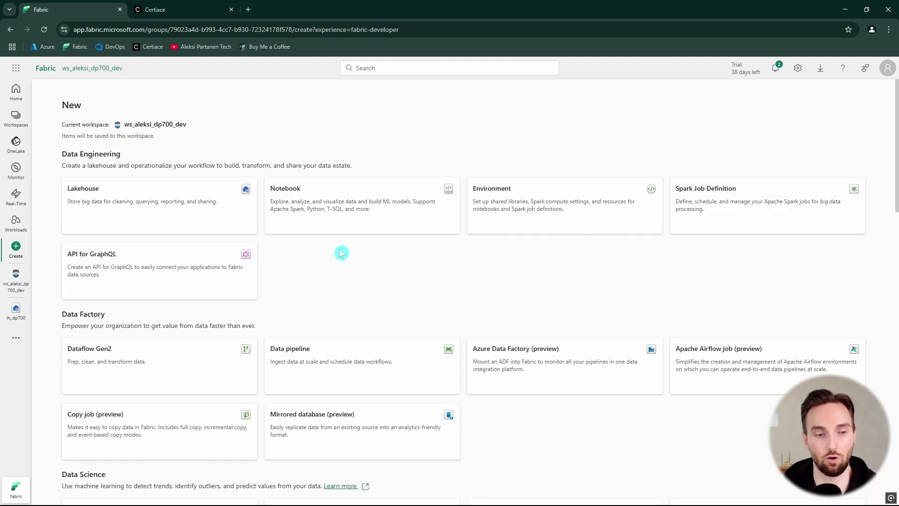
scroll(337, 251, down, 1)
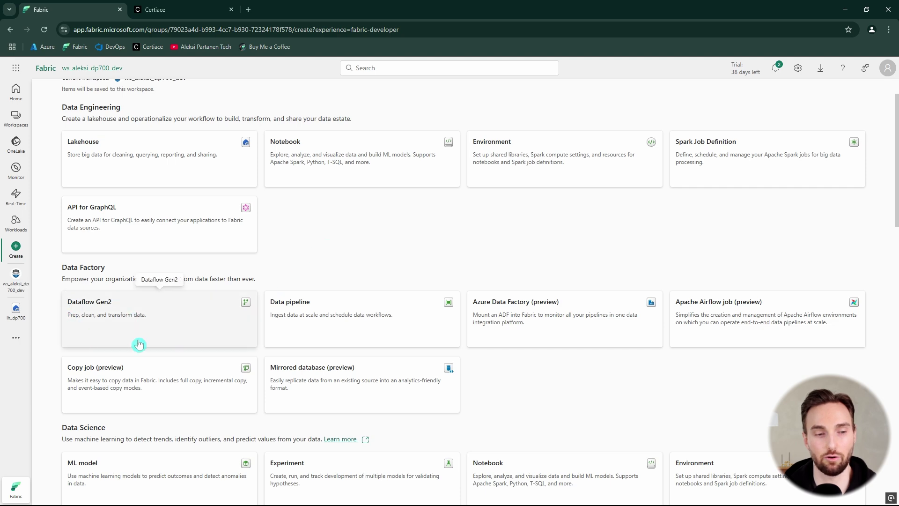
click(202, 312)
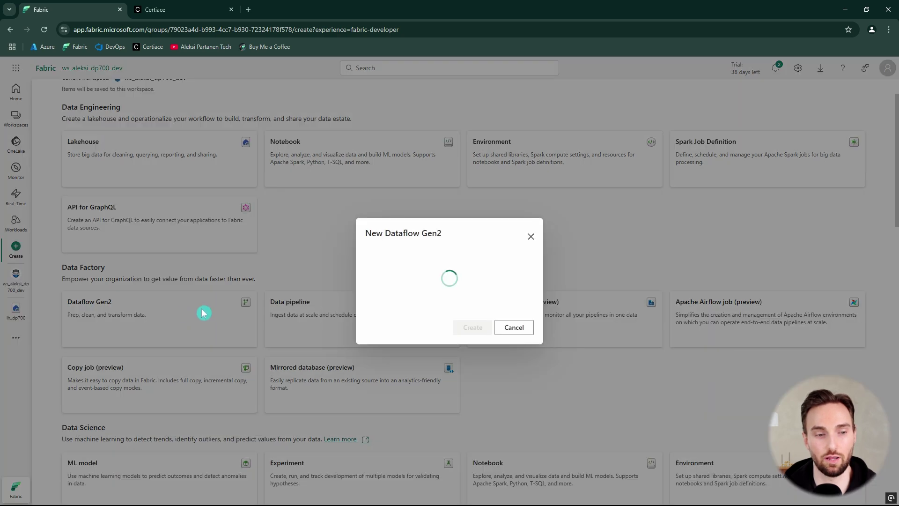
drag(420, 264, 368, 265)
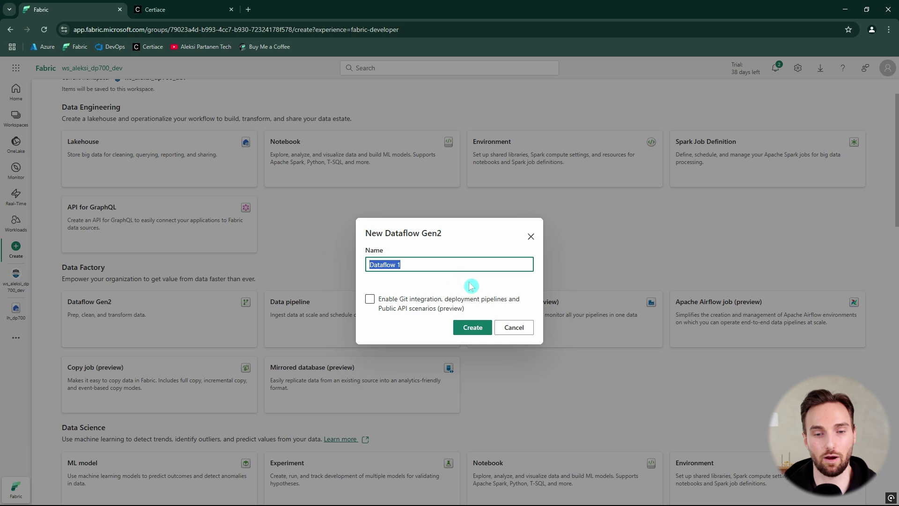
text(df2_dp700_e008_transform_data)
click(393, 304)
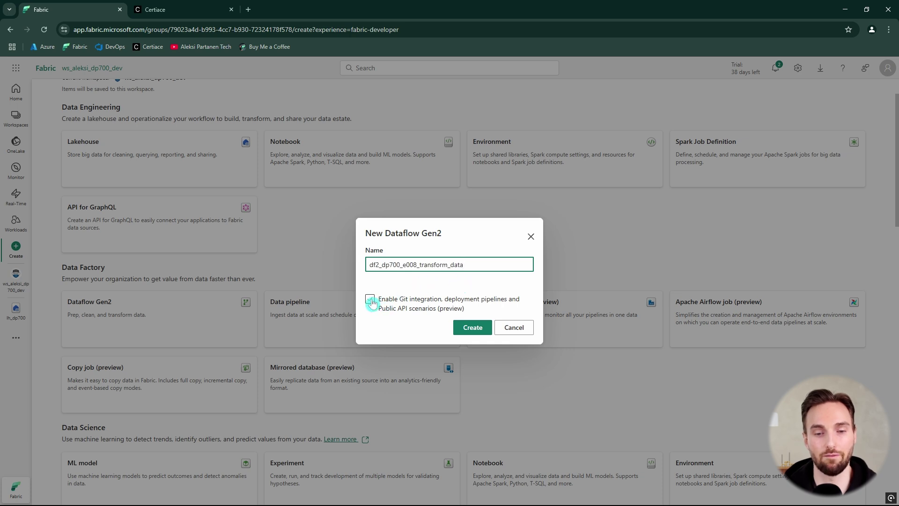
click(370, 299)
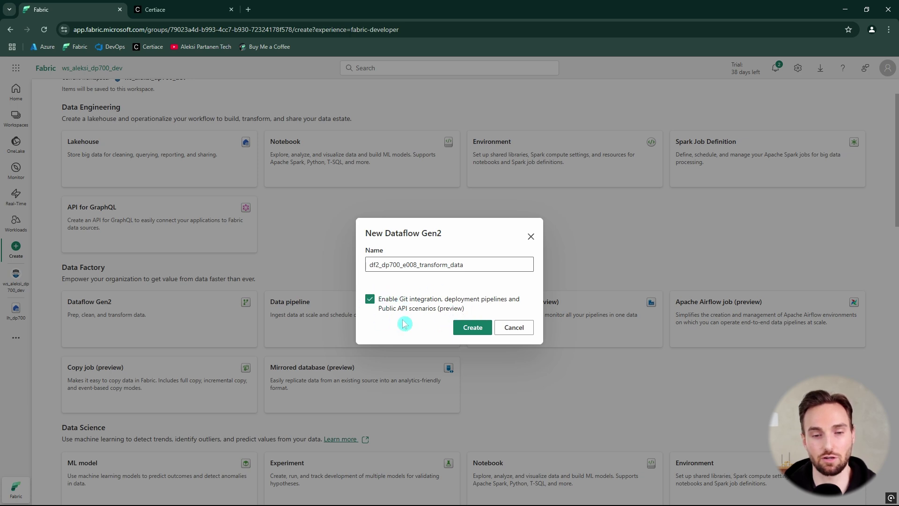
click(477, 331)
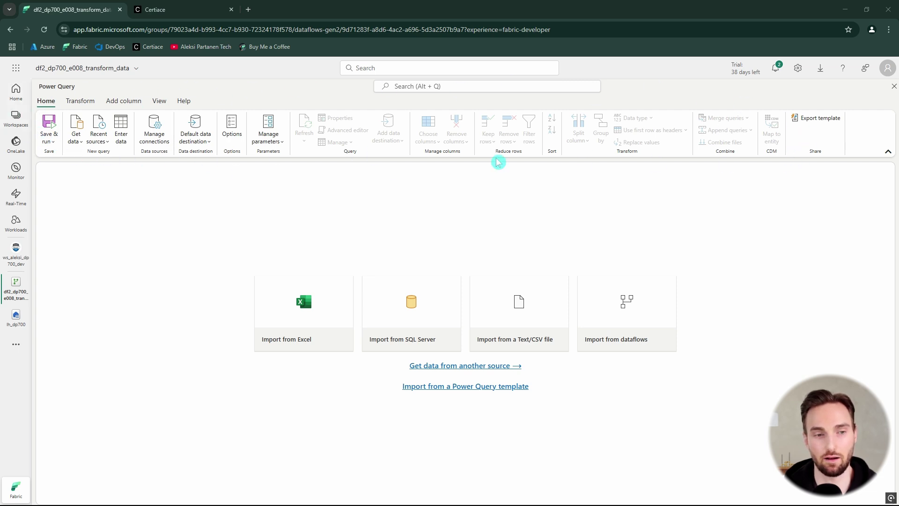
click(78, 102)
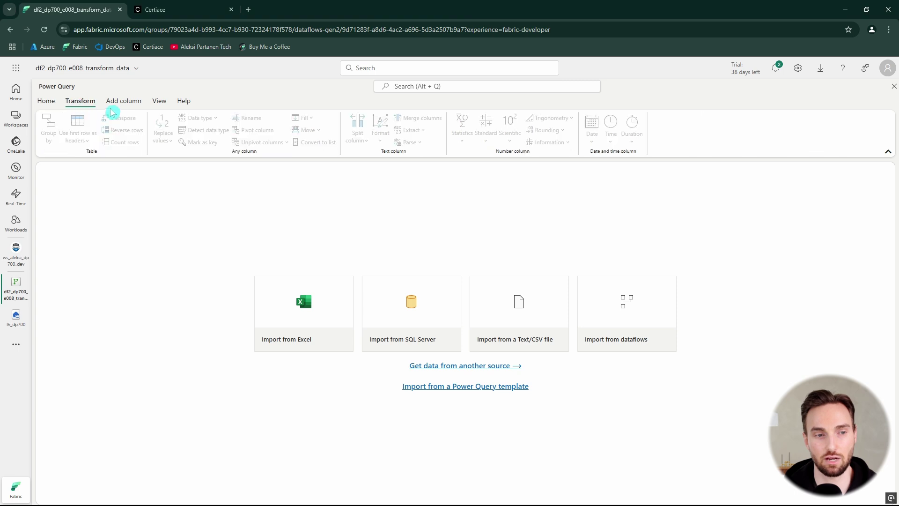
click(123, 103)
click(160, 102)
click(183, 102)
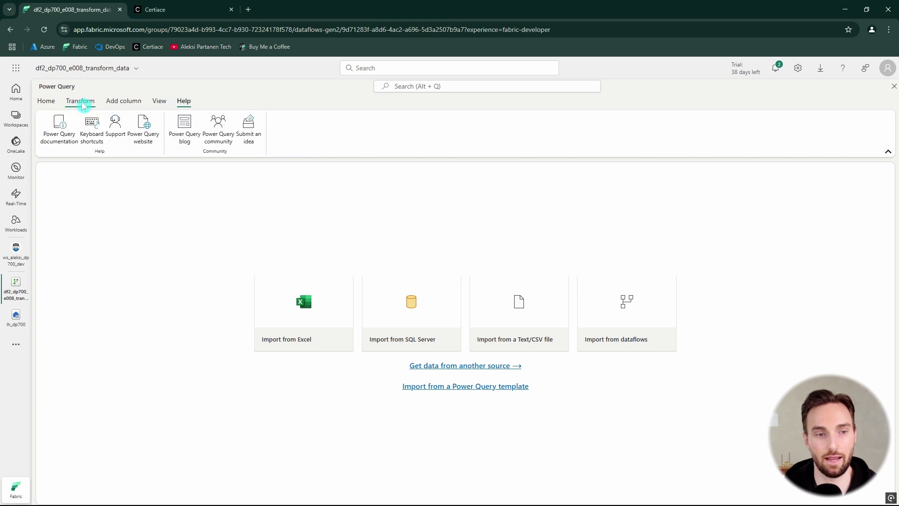
click(46, 102)
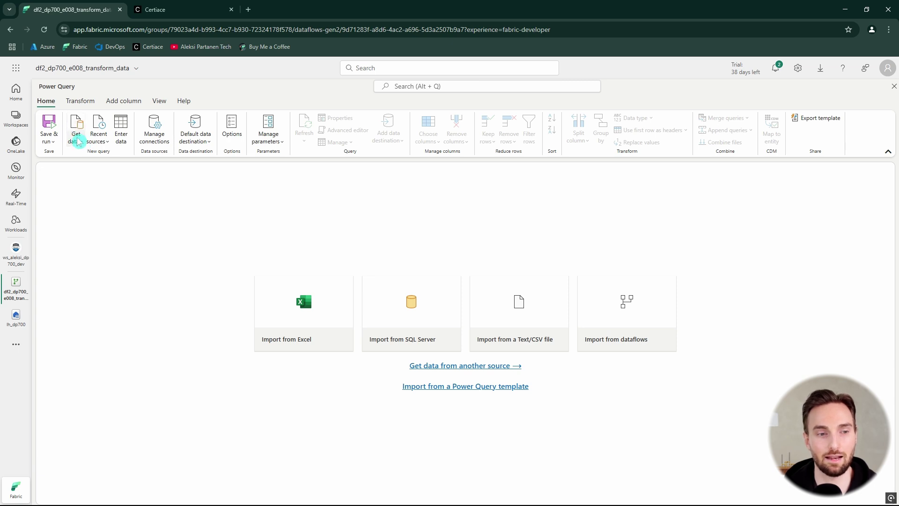
Browse the available data sources and connect to a Microsoft Fabric Lakehouse source using the existing organizational account connection.
click(78, 141)
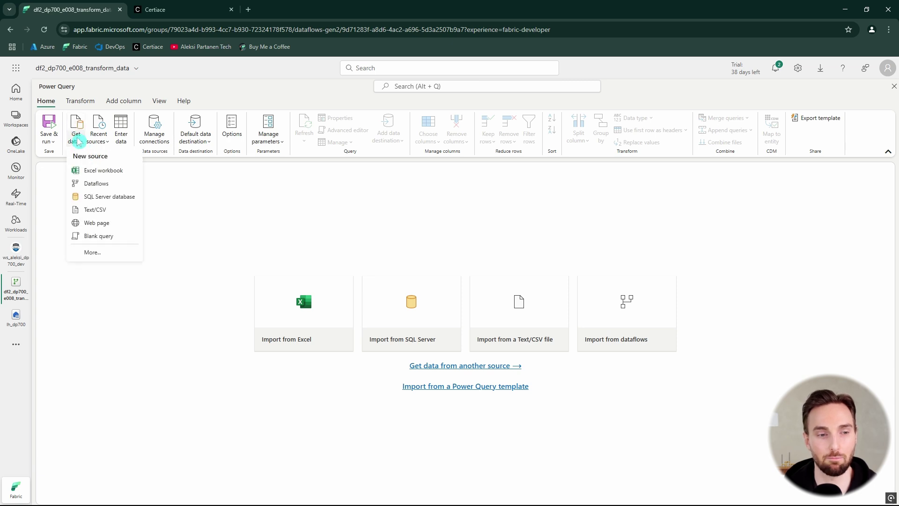
click(111, 261)
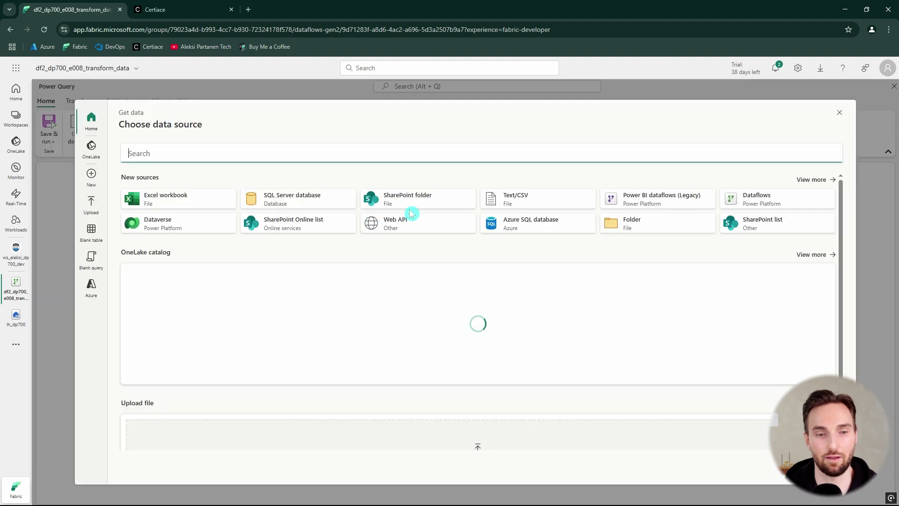
click(819, 181)
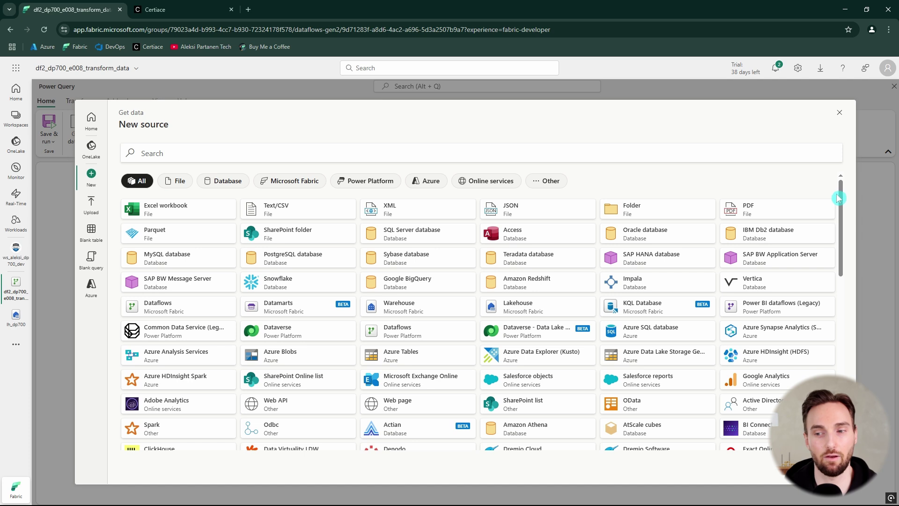
drag(846, 197, 843, 283)
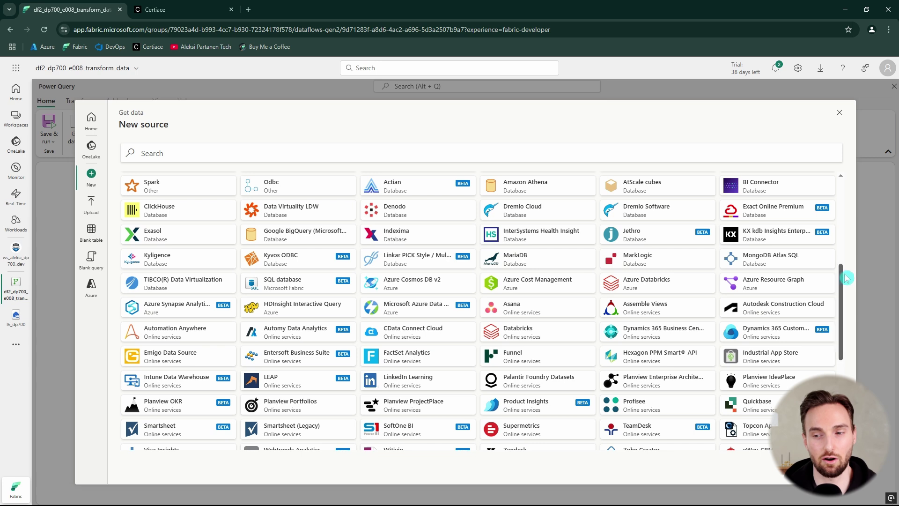
drag(844, 287, 858, 196)
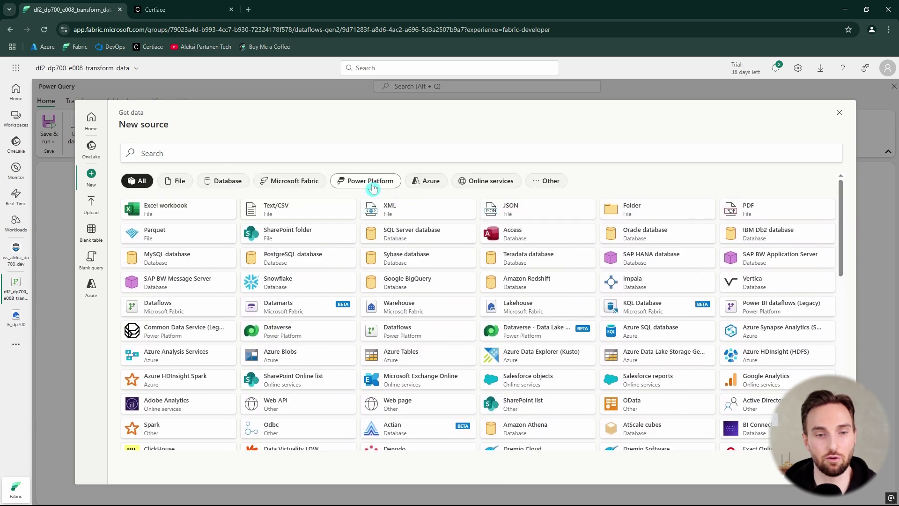
click(302, 189)
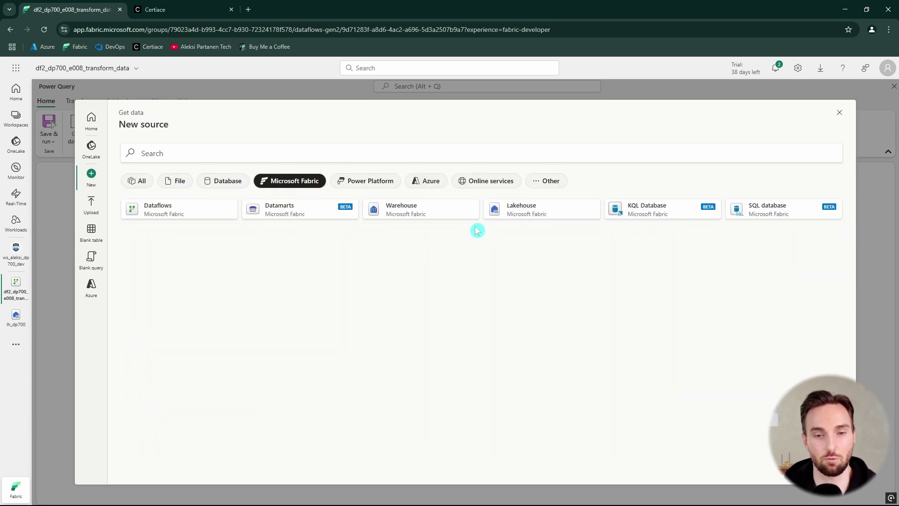
click(553, 212)
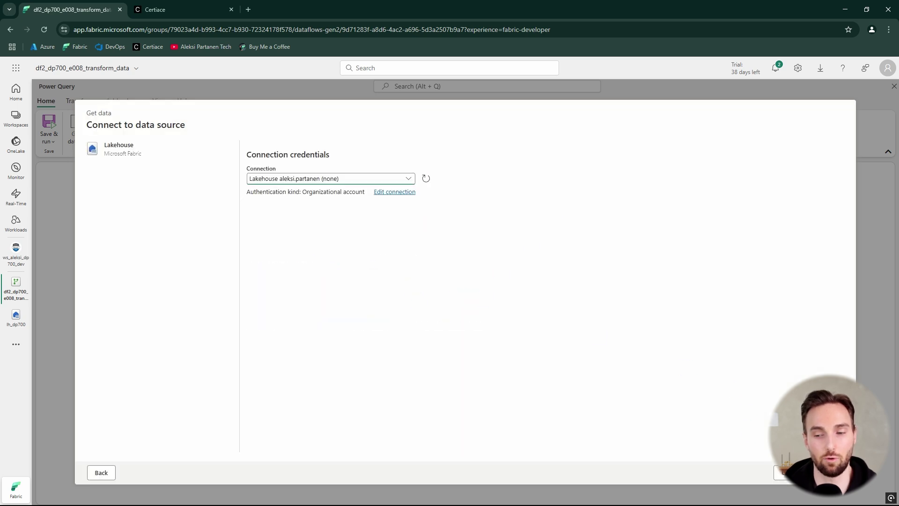
click(830, 473)
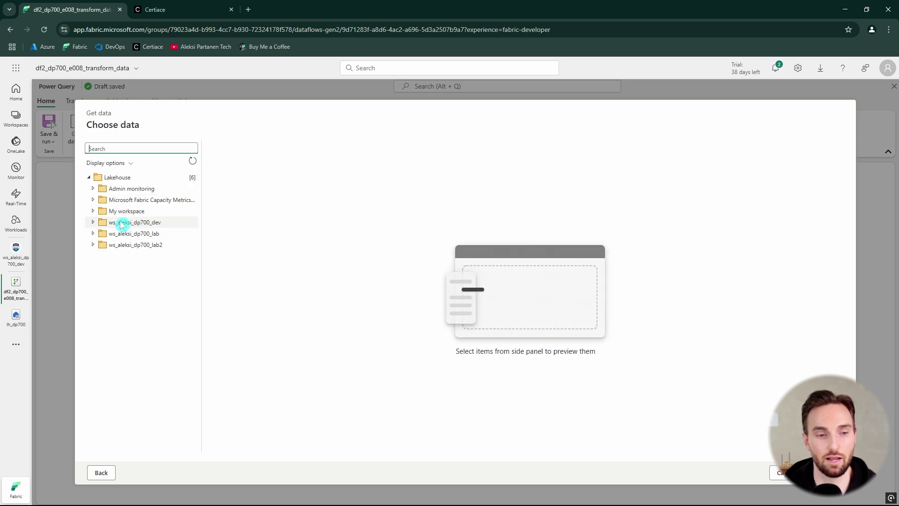
Import departments.csv and employees.csv as queries from the dp700_e008 files folder of lh_dp700 in the dp700 dev workspace.
click(93, 223)
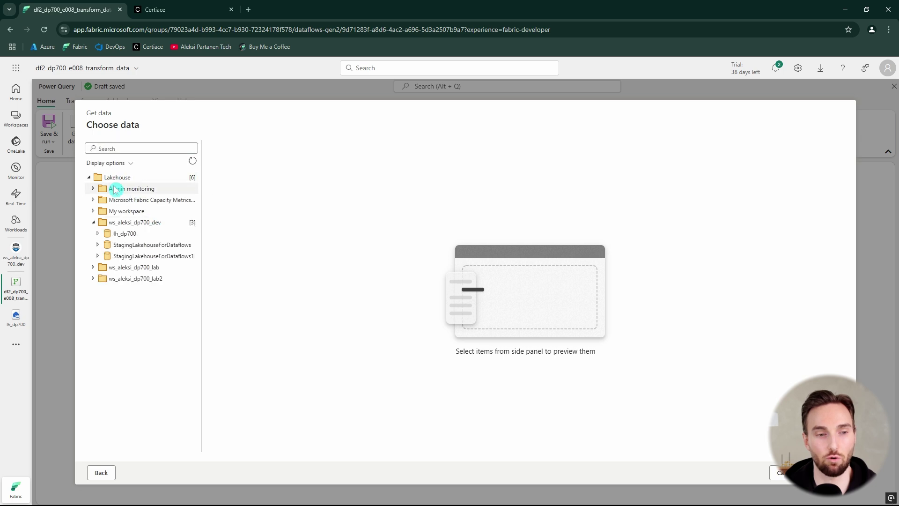
click(99, 235)
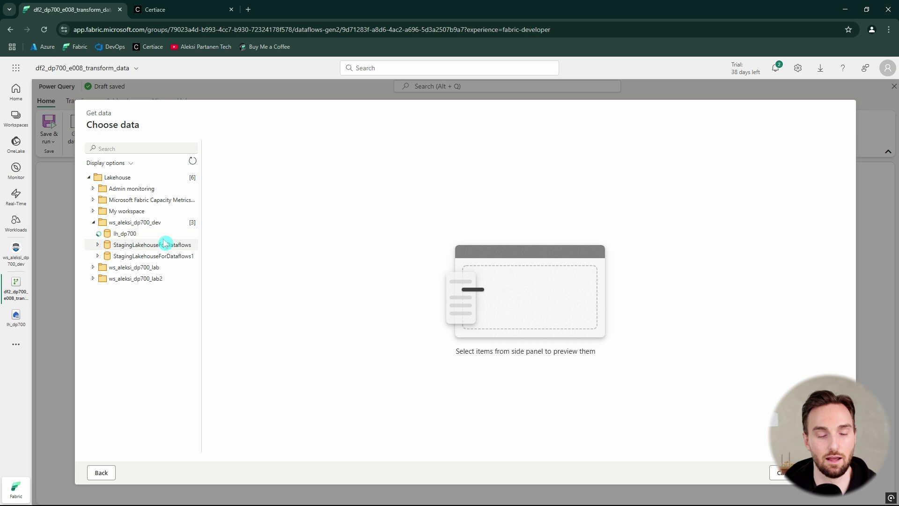
scroll(148, 249, down, 2)
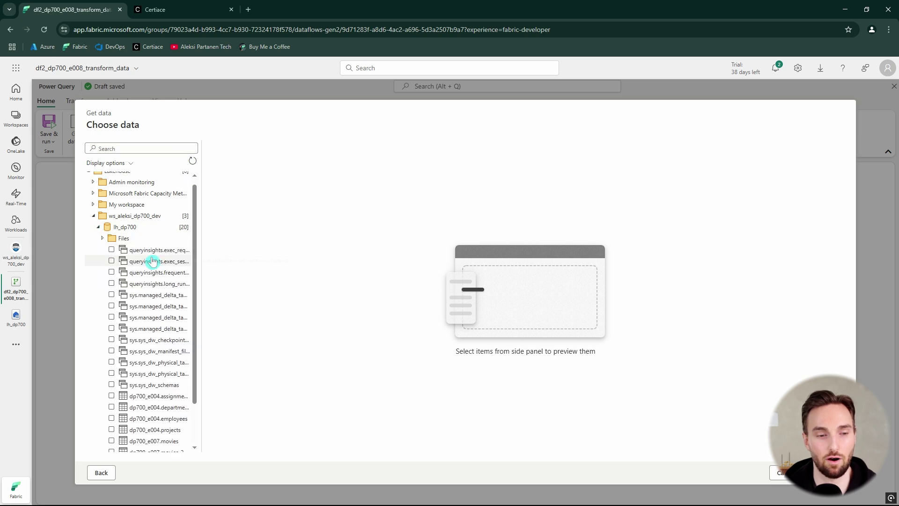
click(102, 187)
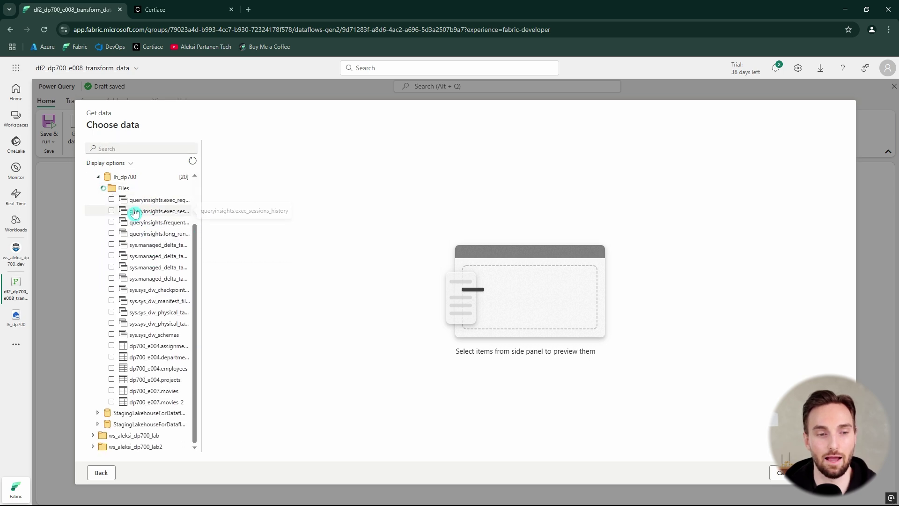
click(107, 222)
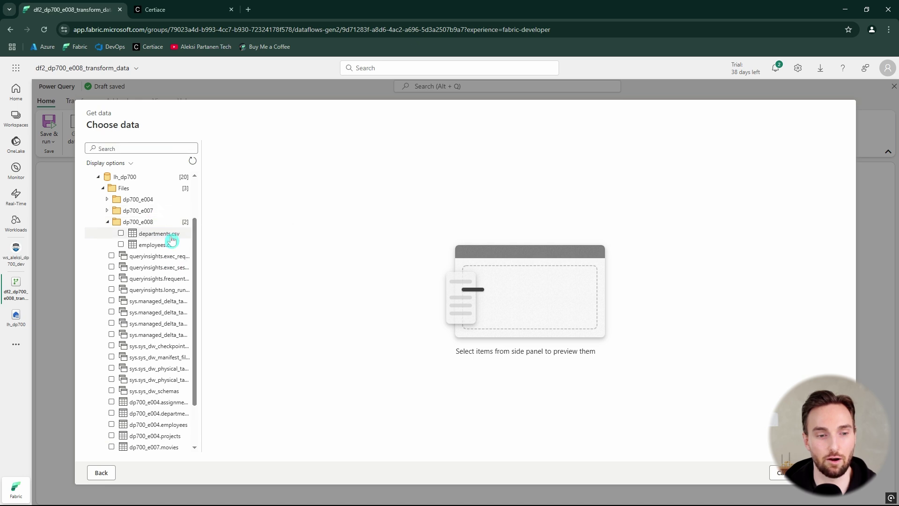
click(122, 233)
click(121, 244)
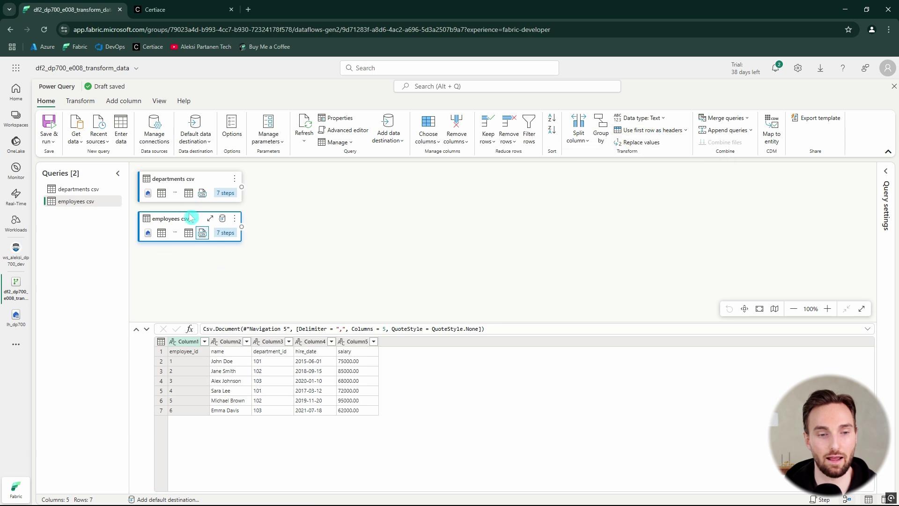
Use the first row as headers in the employees csv query and expand its diagram to inspect the Promoted headers, Imported CSV and Navigation 5 steps.
click(649, 130)
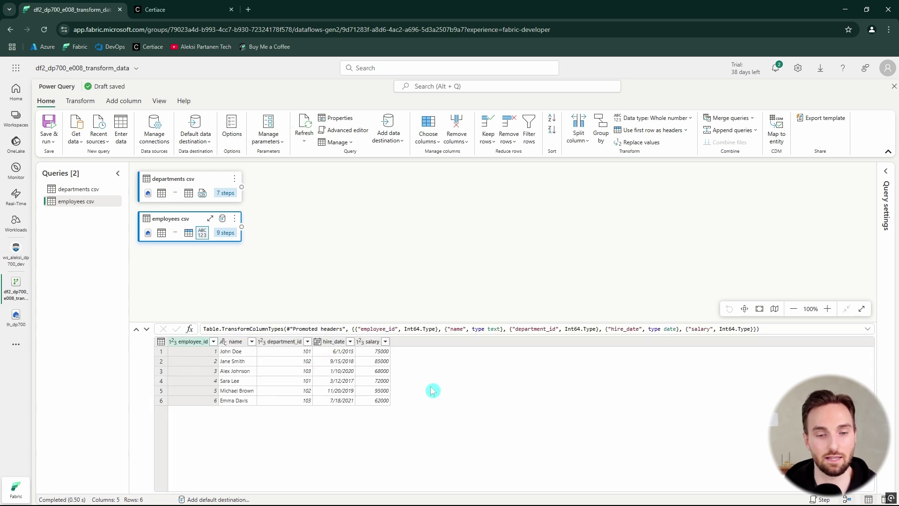
click(211, 220)
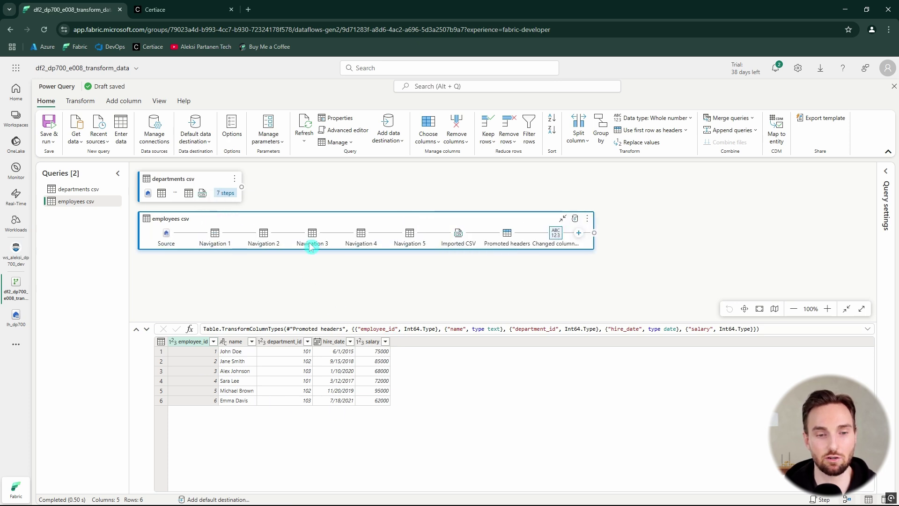
click(507, 234)
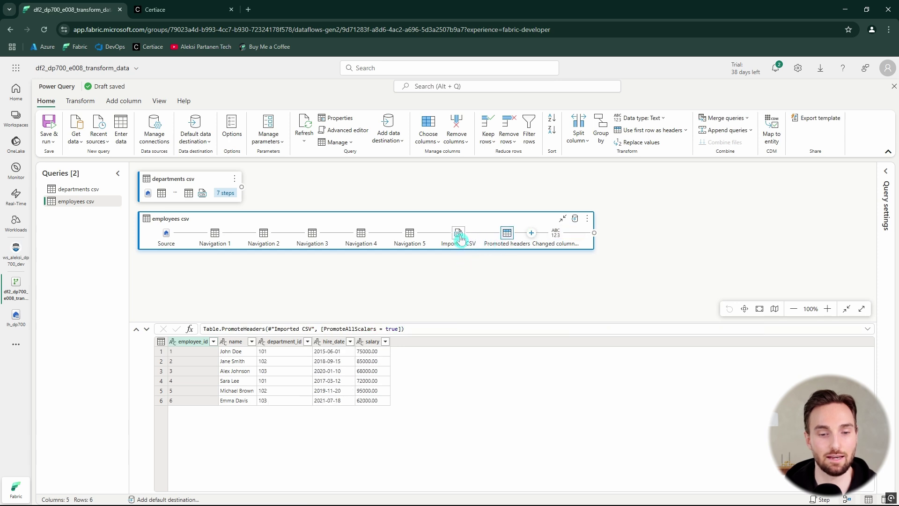
click(460, 236)
click(414, 240)
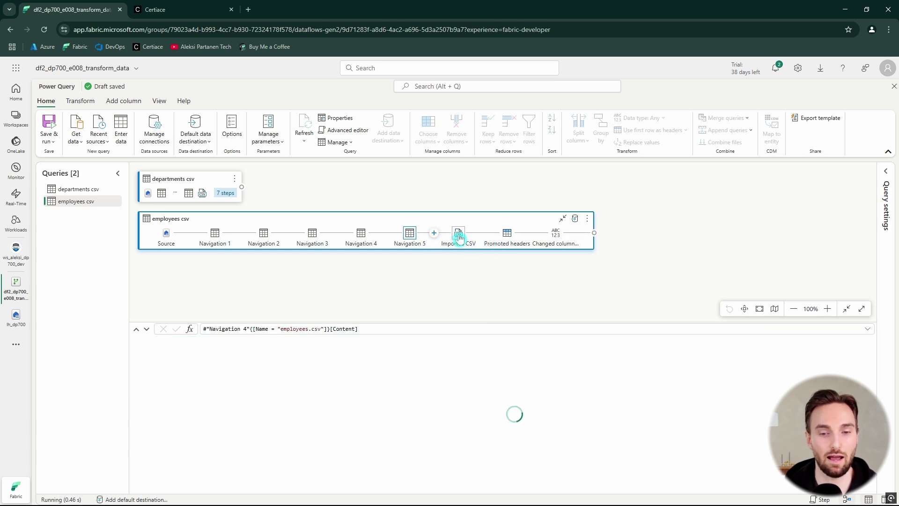
click(458, 235)
click(514, 239)
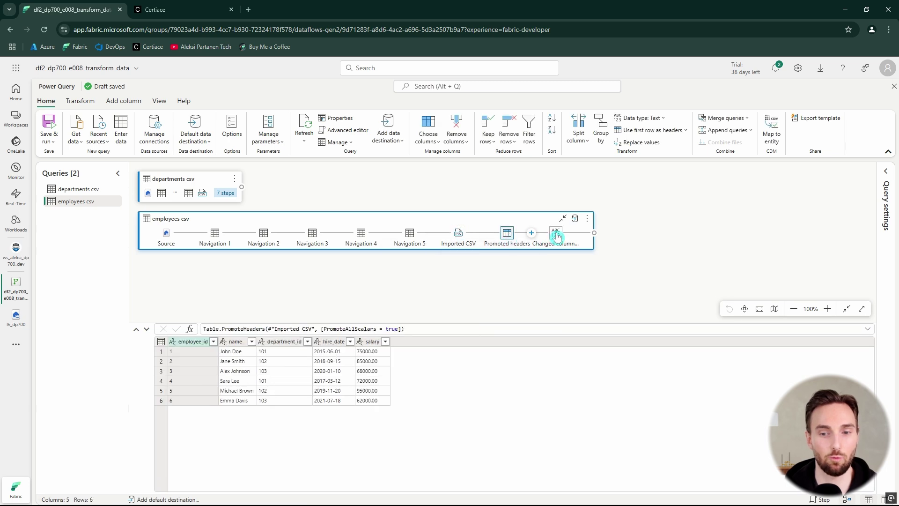
Compare the employees csv data at its Changed column type and Promoted headers steps, and use the first row as headers in departments csv.
click(557, 236)
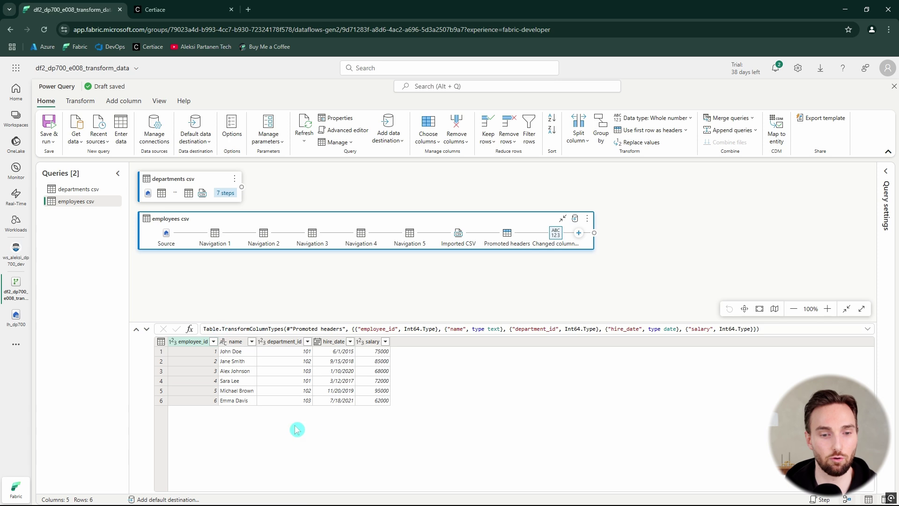
key(Left)
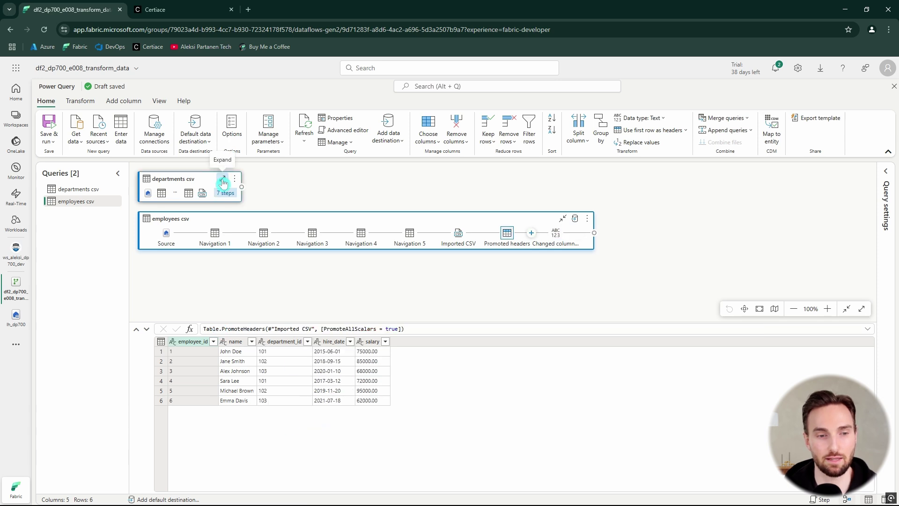
click(223, 180)
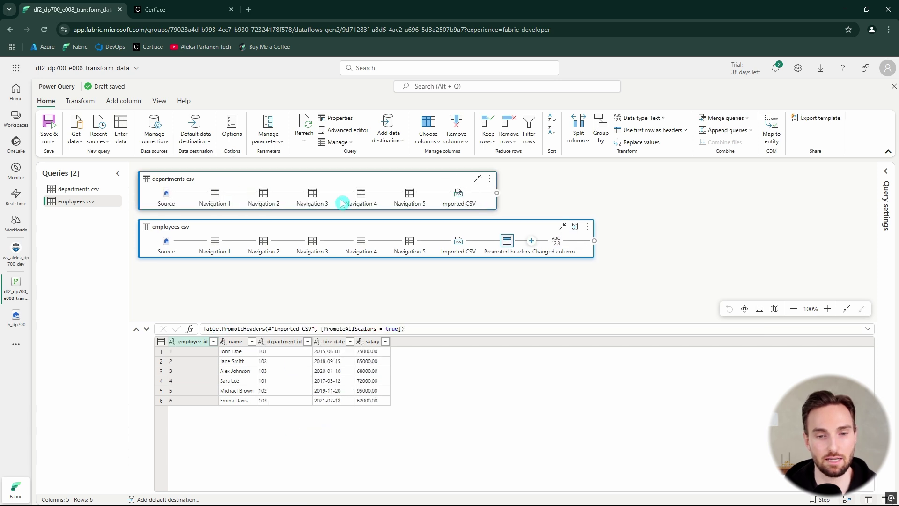
click(458, 195)
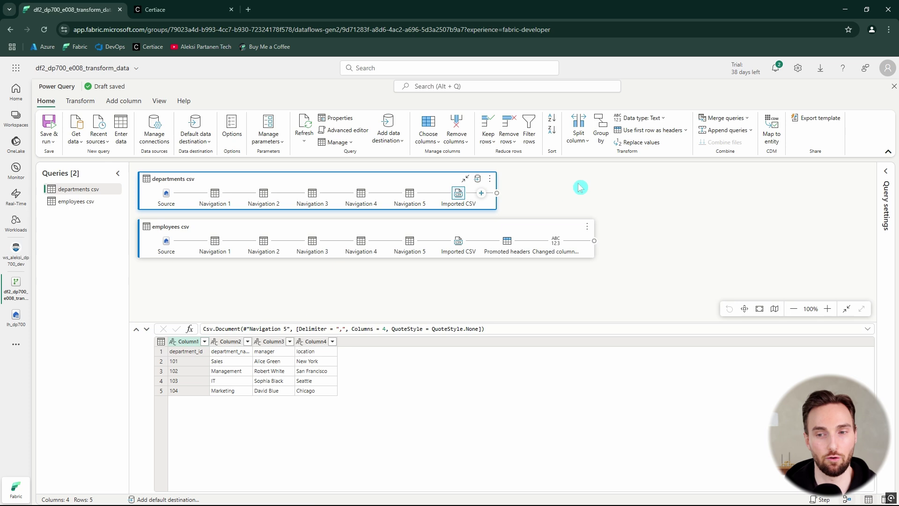
click(649, 135)
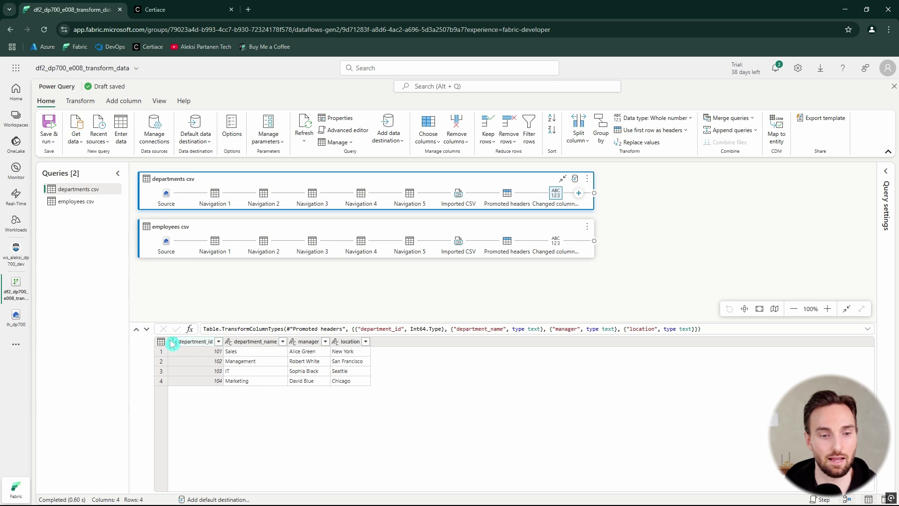
Collapse the departments csv and employees csv diagrams and review the data preview of each query.
click(557, 242)
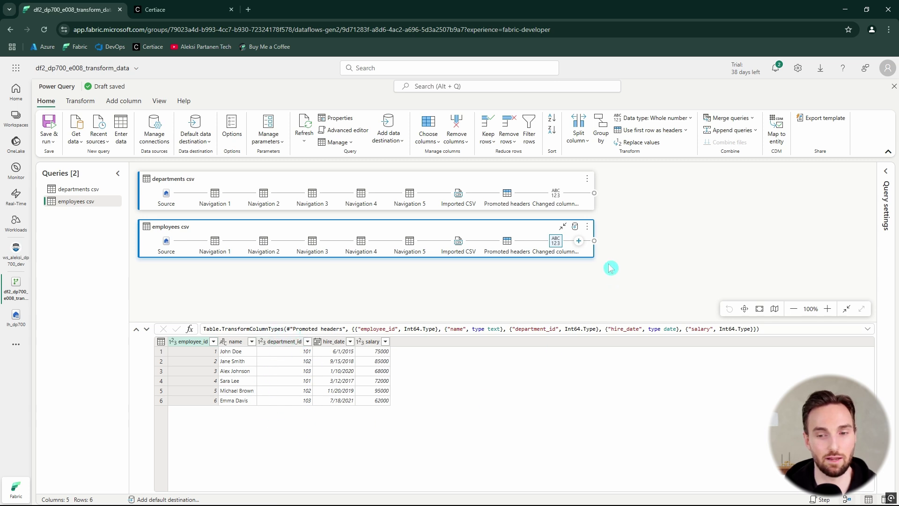
click(577, 183)
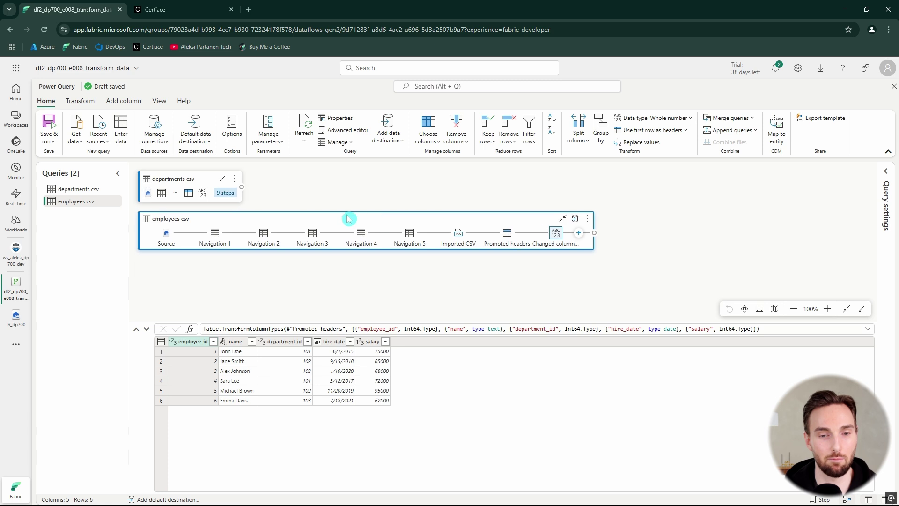
click(563, 217)
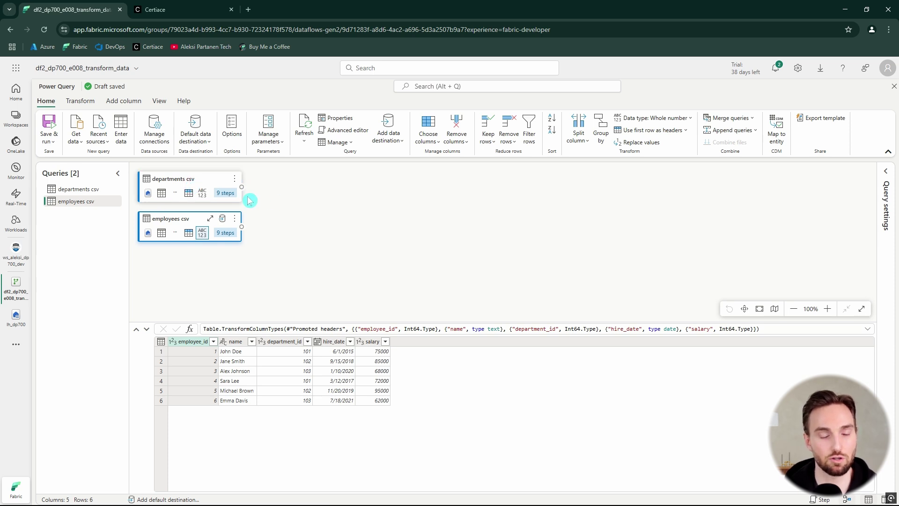
click(204, 182)
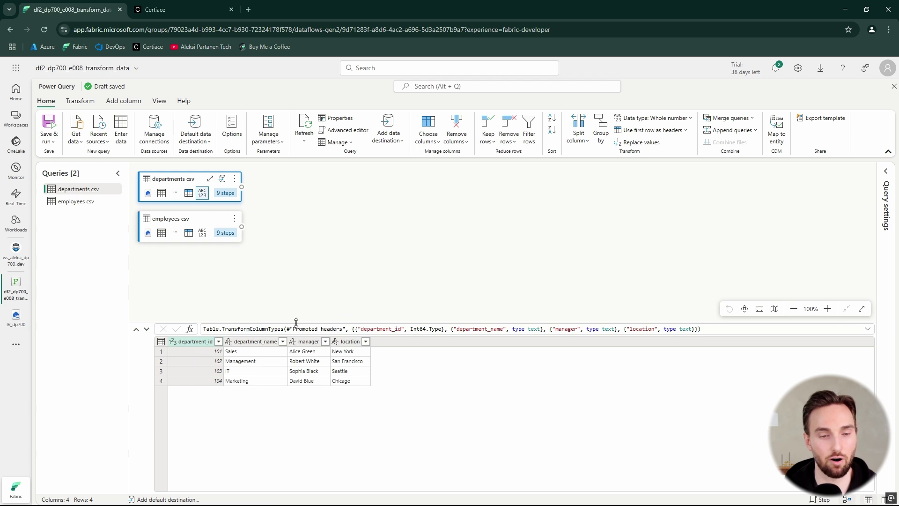
click(206, 219)
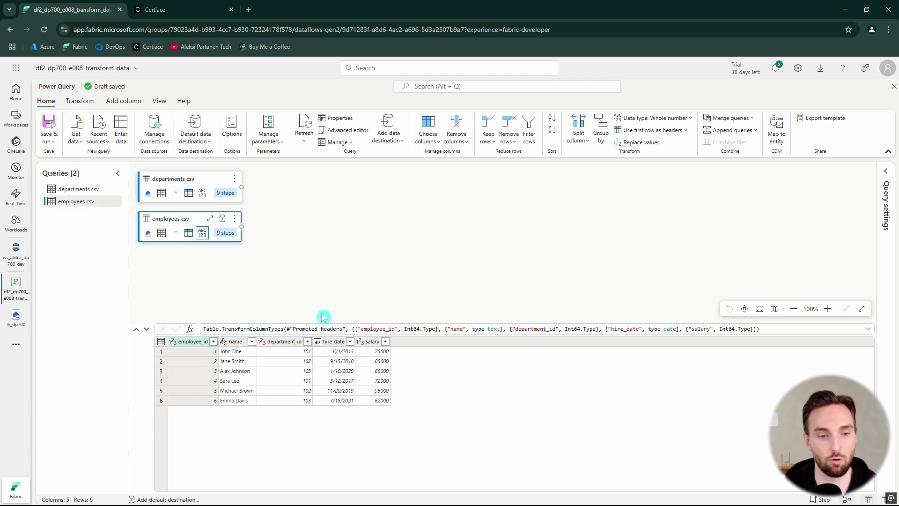
Set up a merge as a new query with employees csv as left table and departments csv as right table, matched on department_id.
click(752, 119)
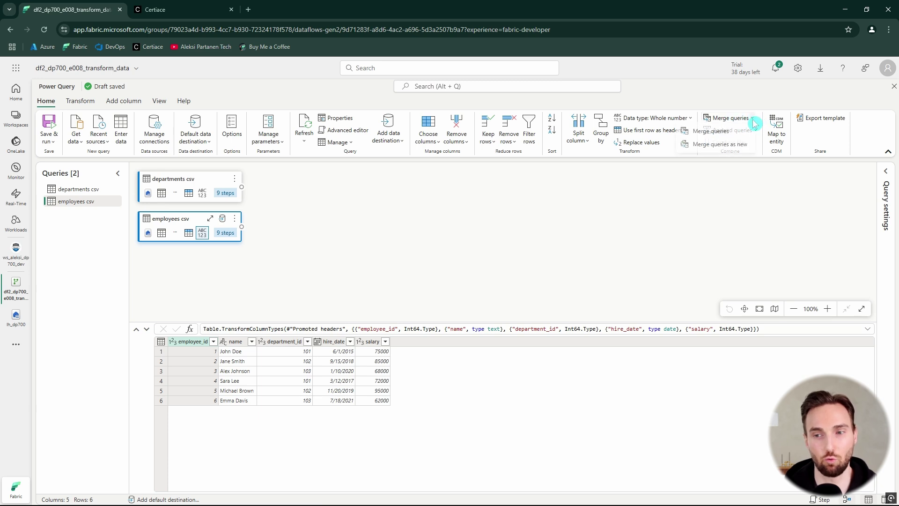
click(743, 151)
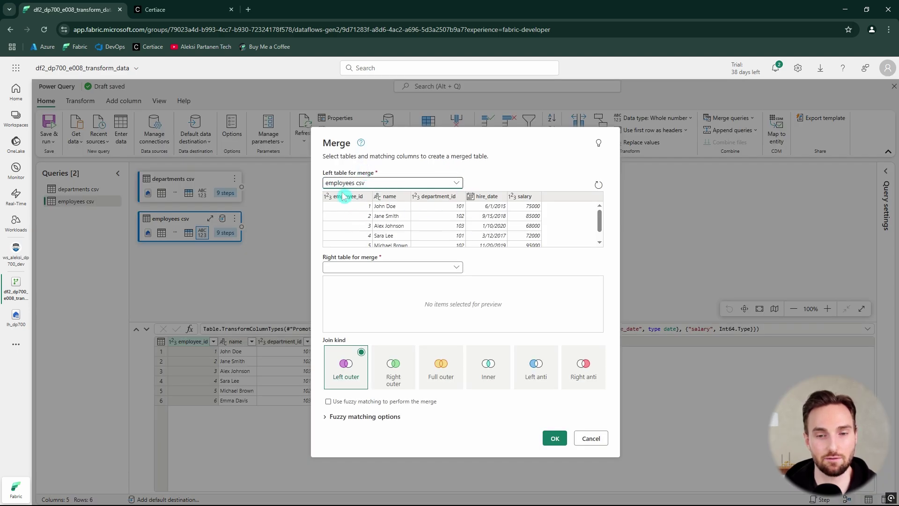
click(447, 201)
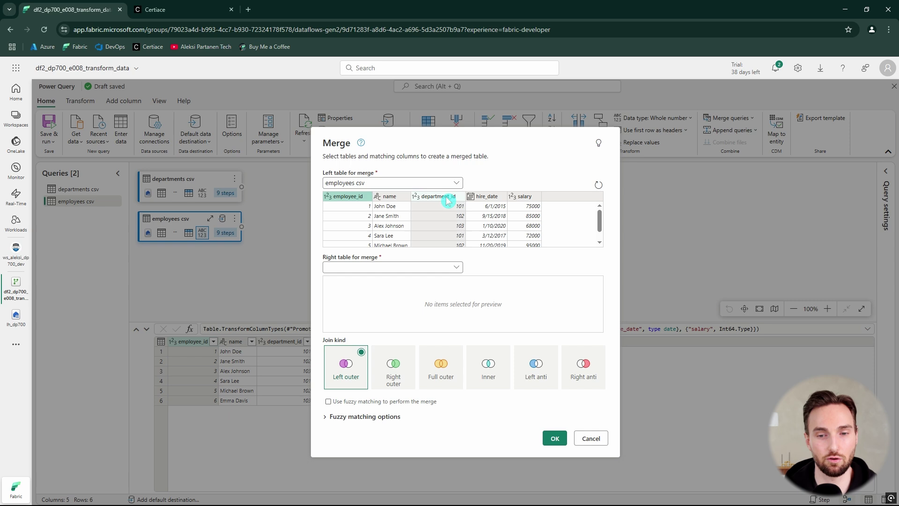
click(448, 268)
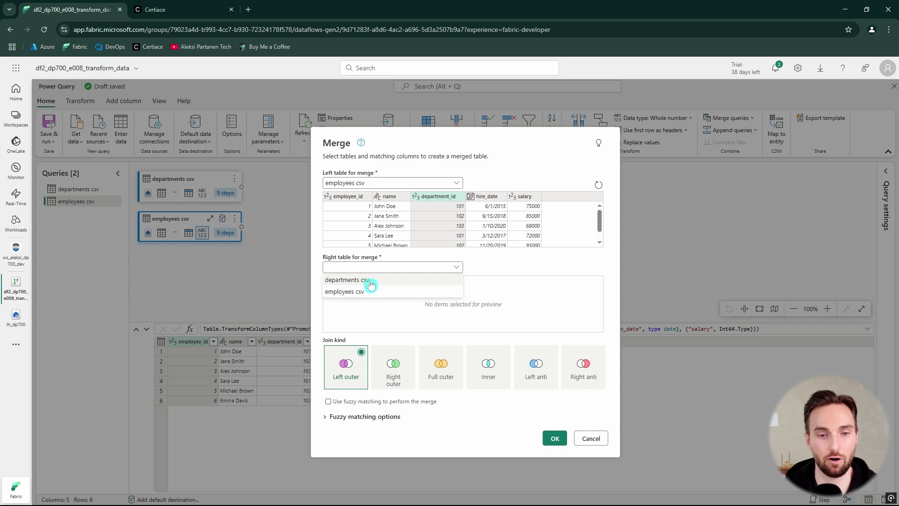
click(371, 283)
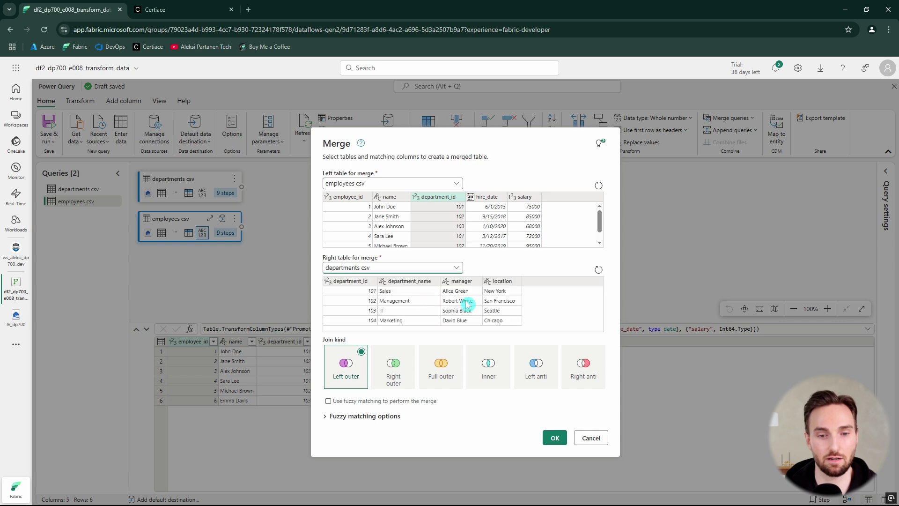
click(360, 284)
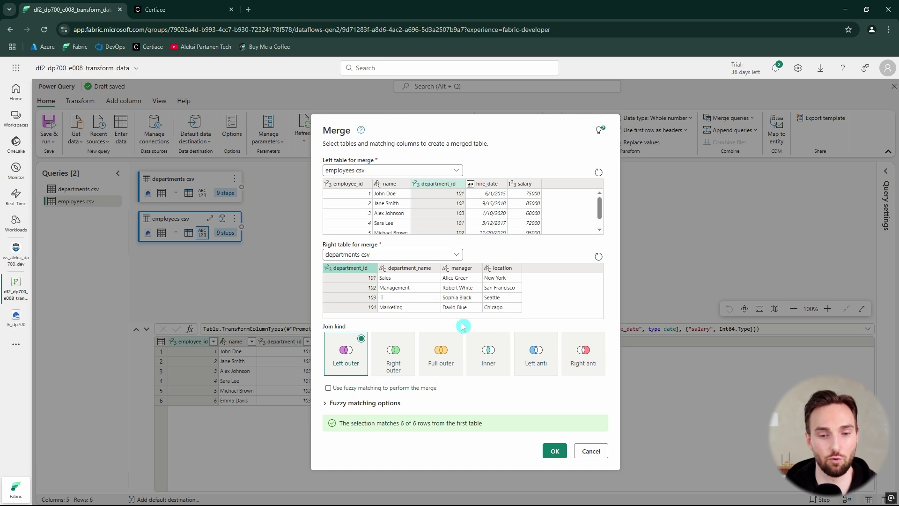
Inspect the fuzzy matching options and create the merged query with the Left outer join kind, without fuzzy matching.
click(330, 403)
scroll(403, 375, down, 2)
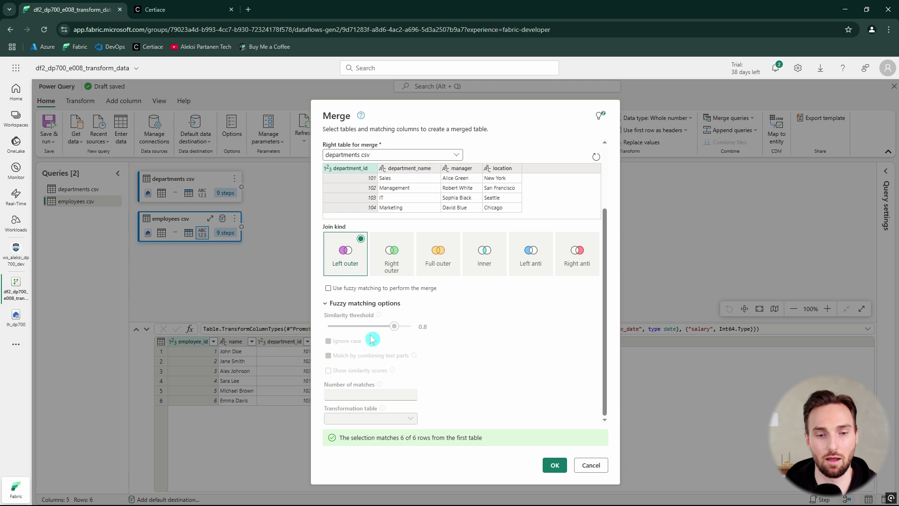
click(330, 305)
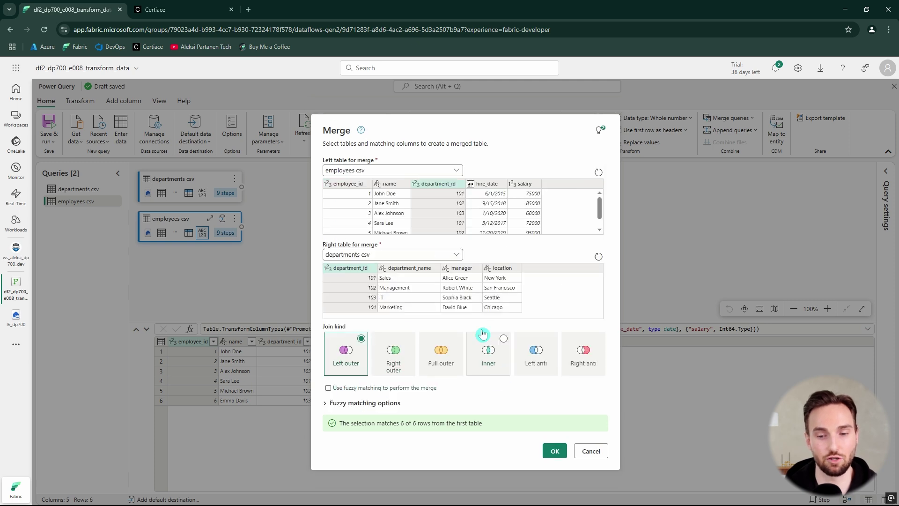
click(555, 452)
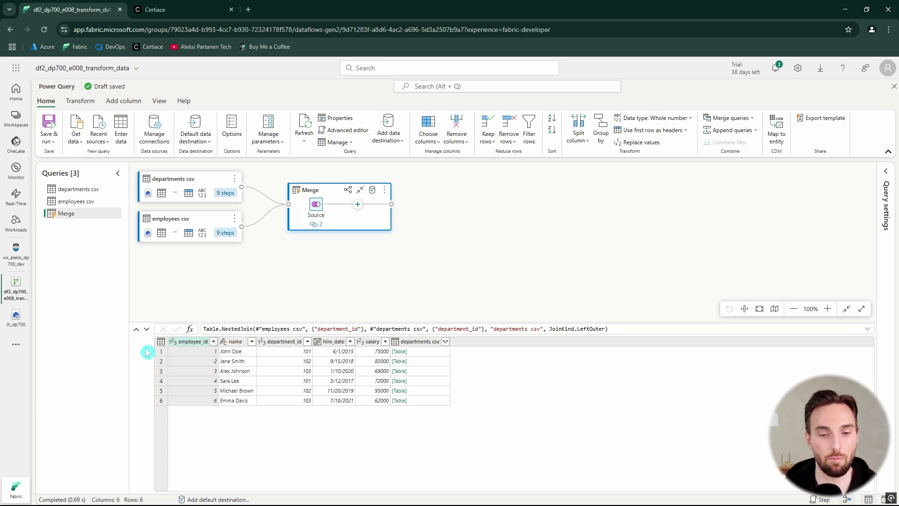
Expand the departments csv column of the Merge query with department_id, department_name, manager and location, without the original column name as prefix.
click(360, 191)
click(358, 203)
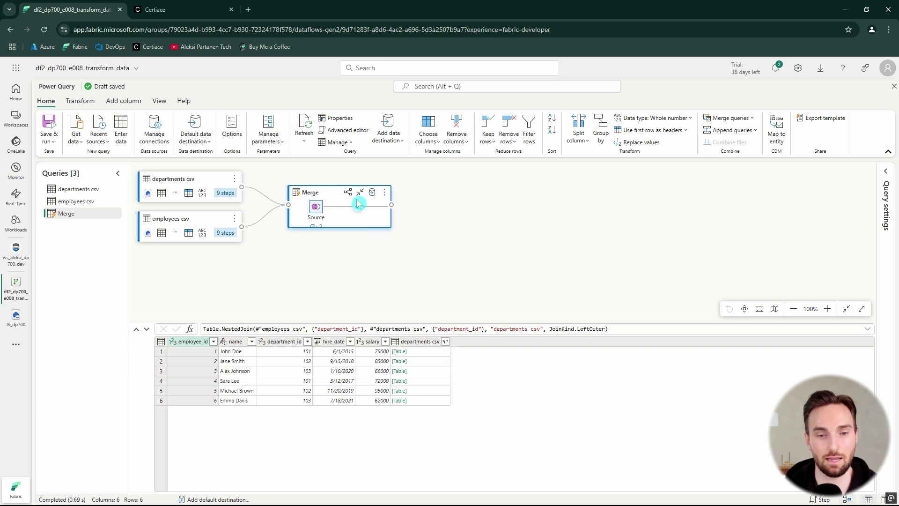
click(445, 342)
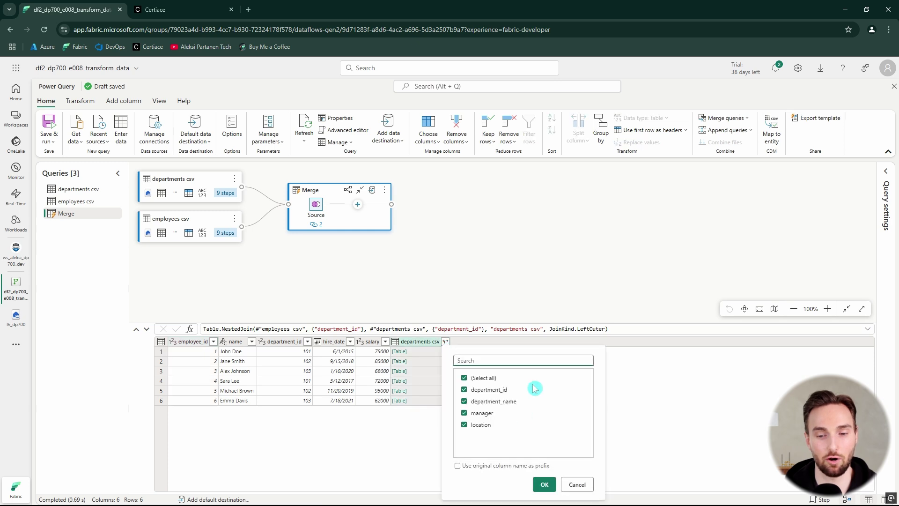
click(545, 486)
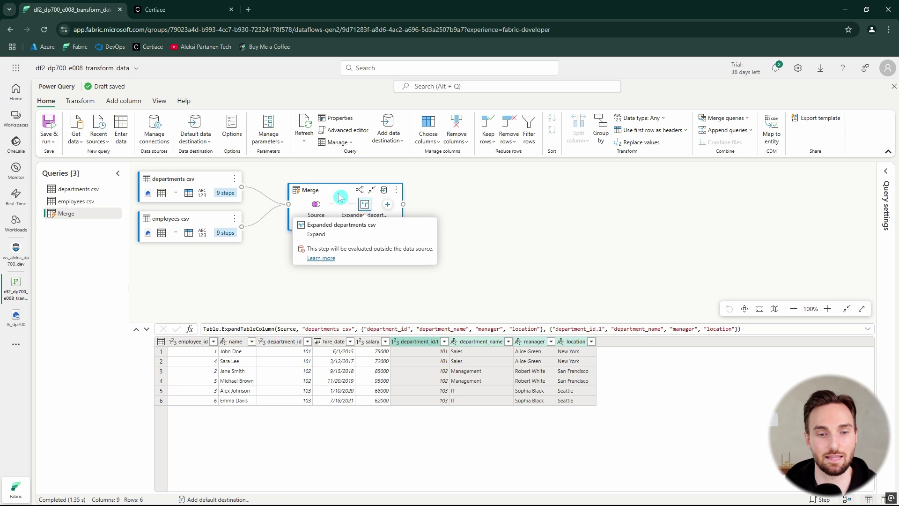
mouse_move(313, 210)
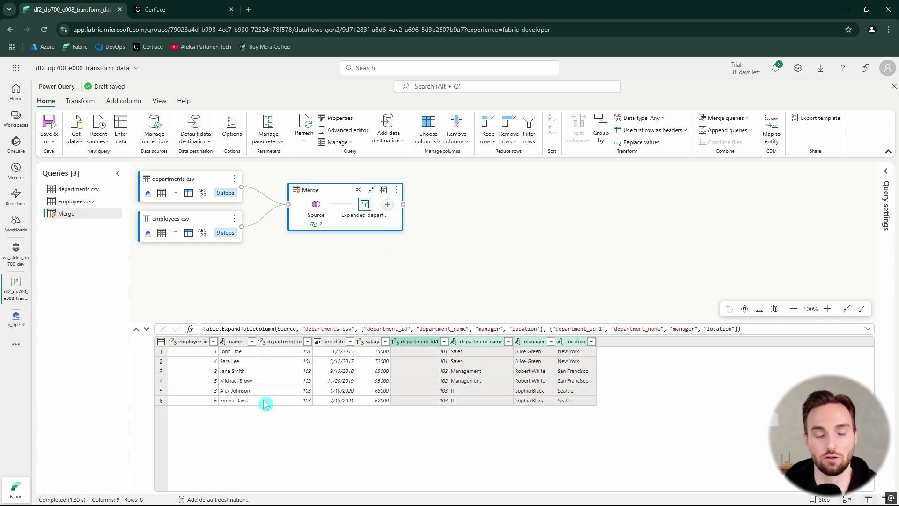
Add a step to the Merge query that splits the name column by delimiter, using Space as separator.
click(240, 345)
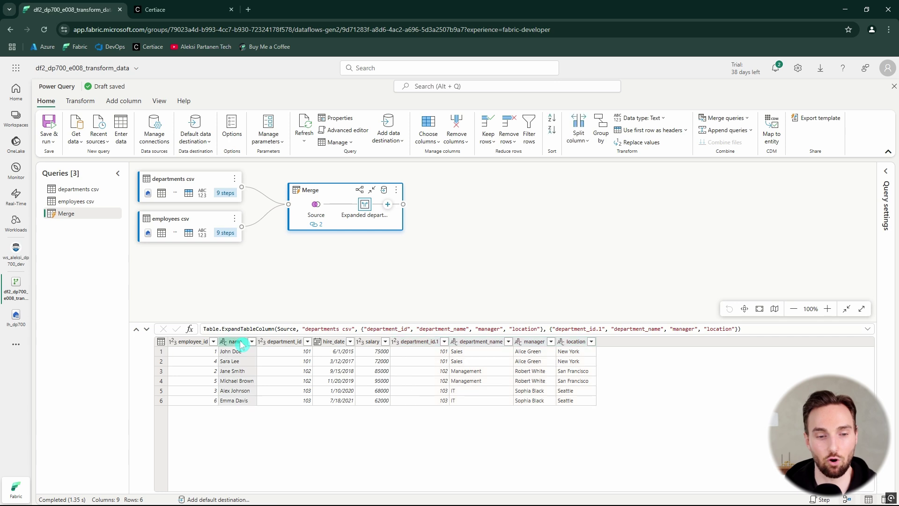
click(388, 205)
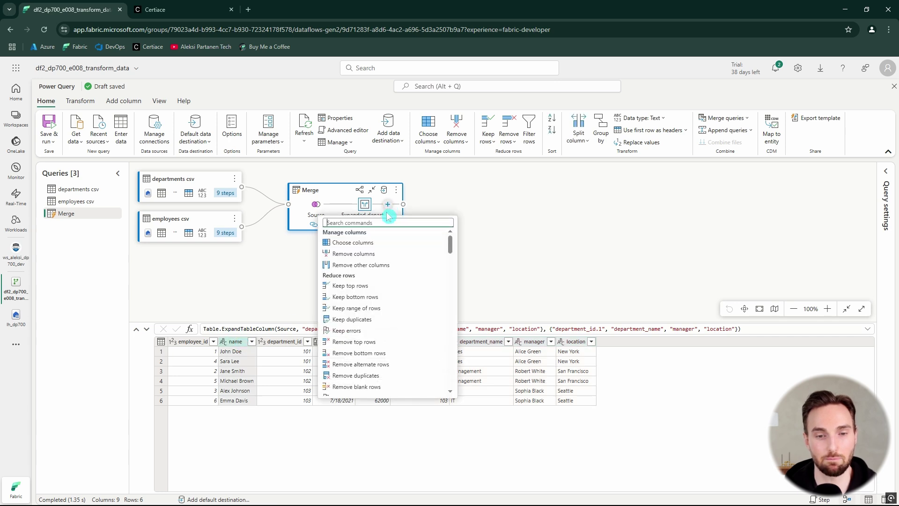
text(spl)
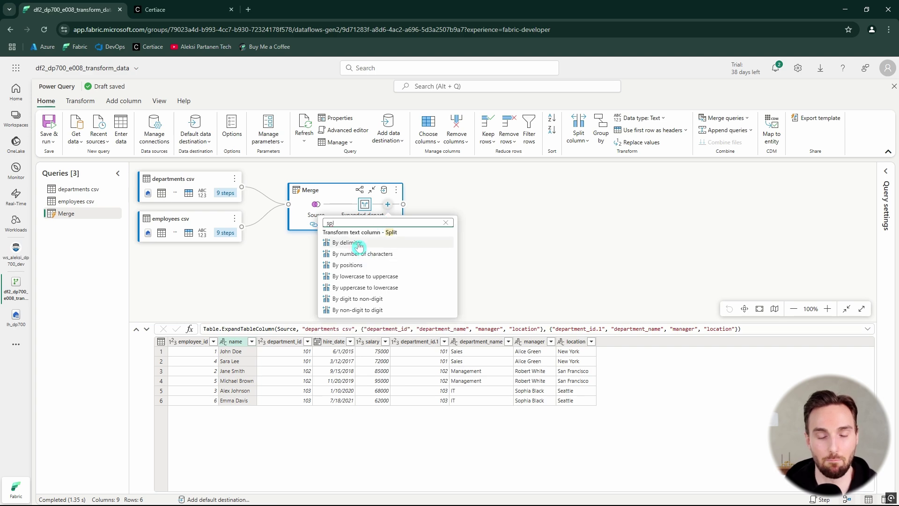
click(359, 244)
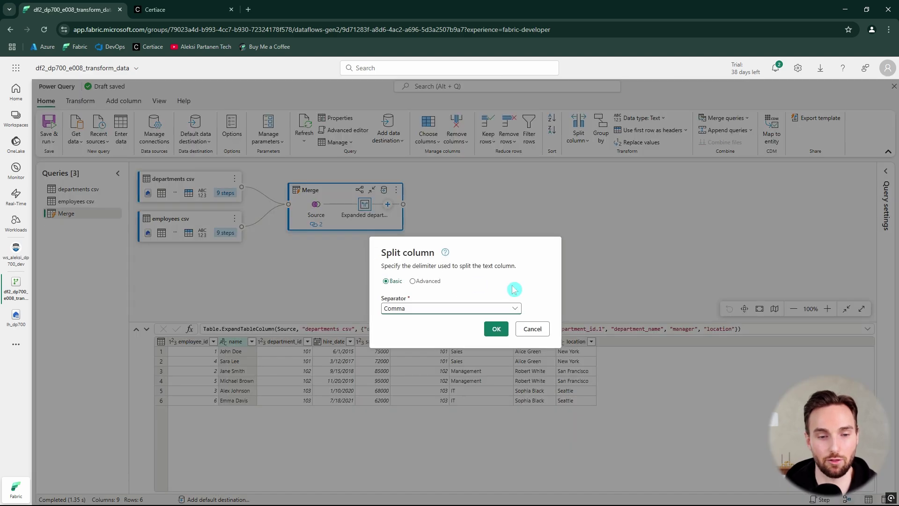
click(427, 308)
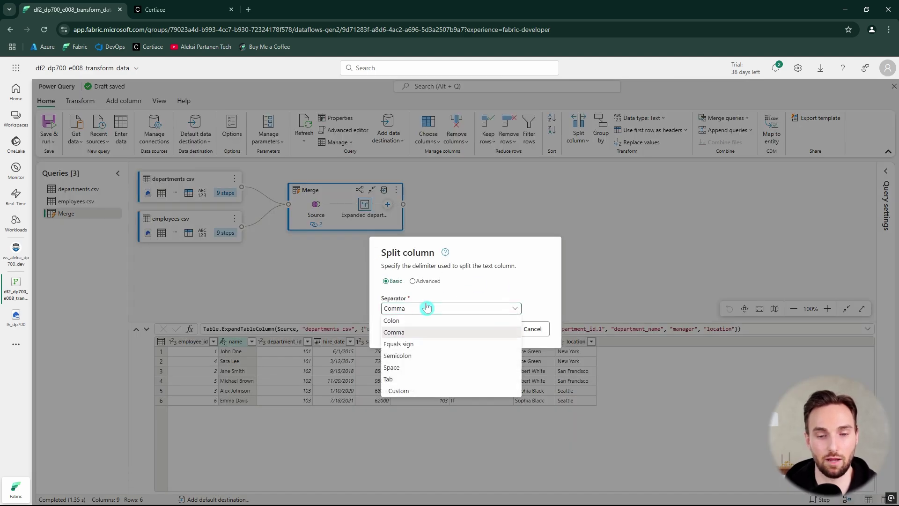
click(422, 372)
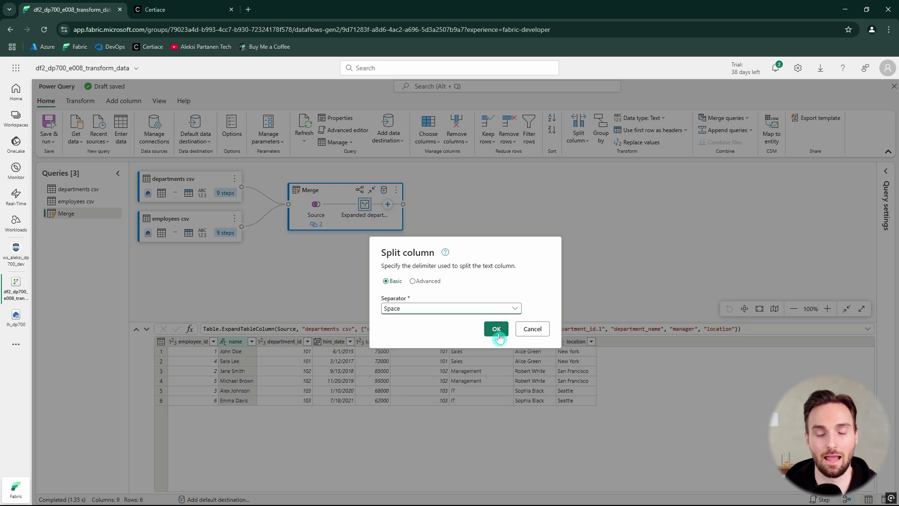
click(498, 334)
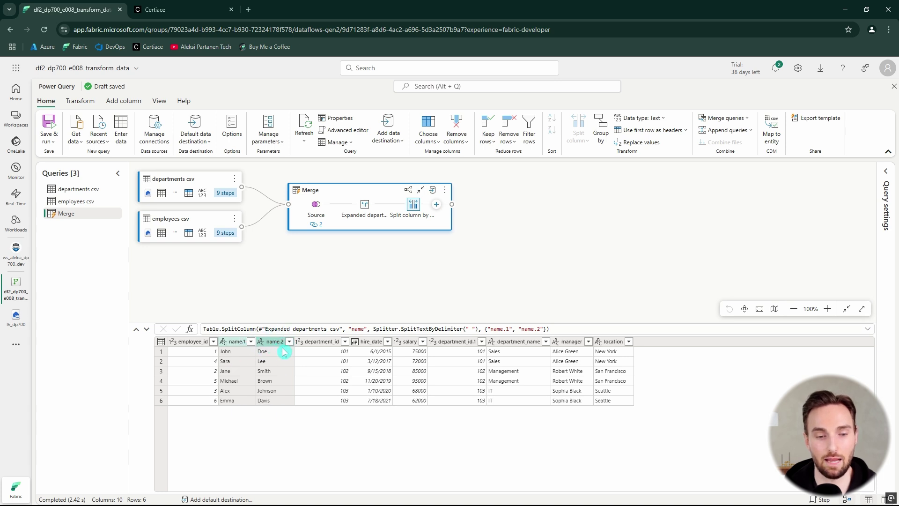
Rename the name.1 column to first_name and the name.2 column to last_name.
double_click(238, 343)
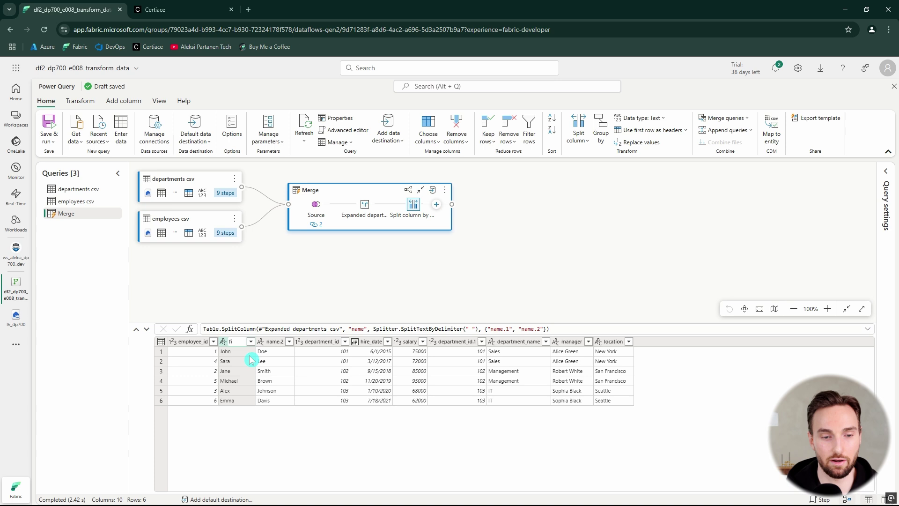
key(Escape)
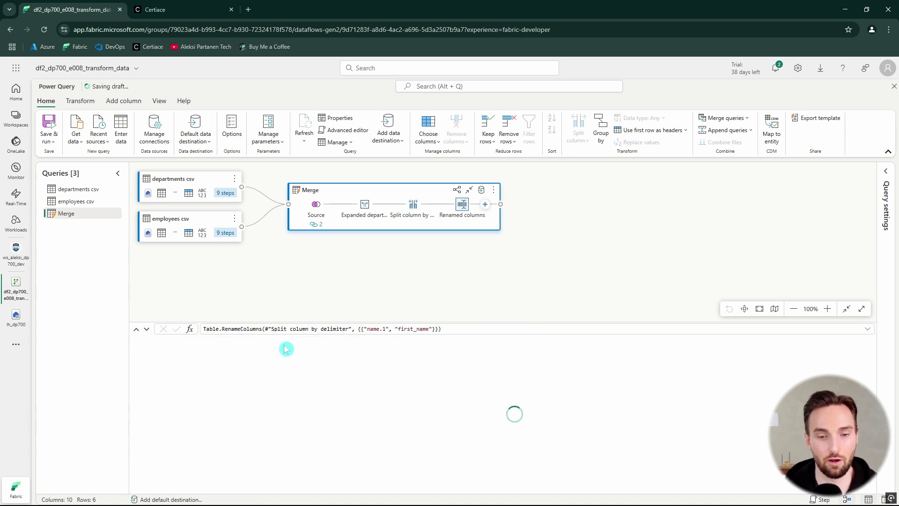
double_click(281, 341)
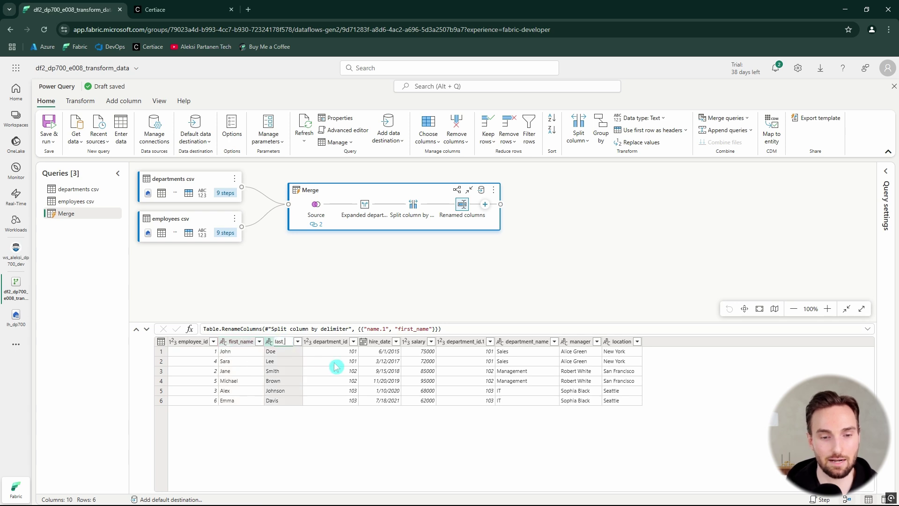
key(Return)
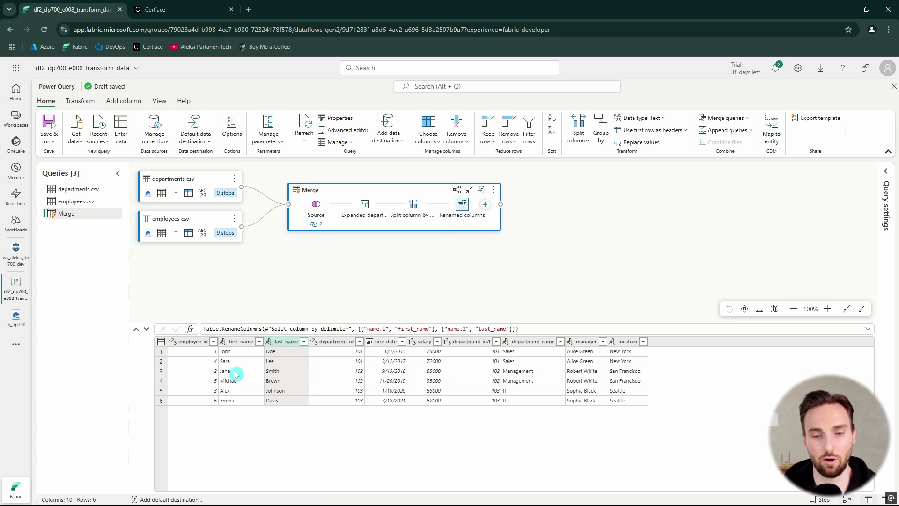
Add a Choose columns step to the Merge query that keeps only employee_id, first_name, last_name, department_name and location.
click(485, 204)
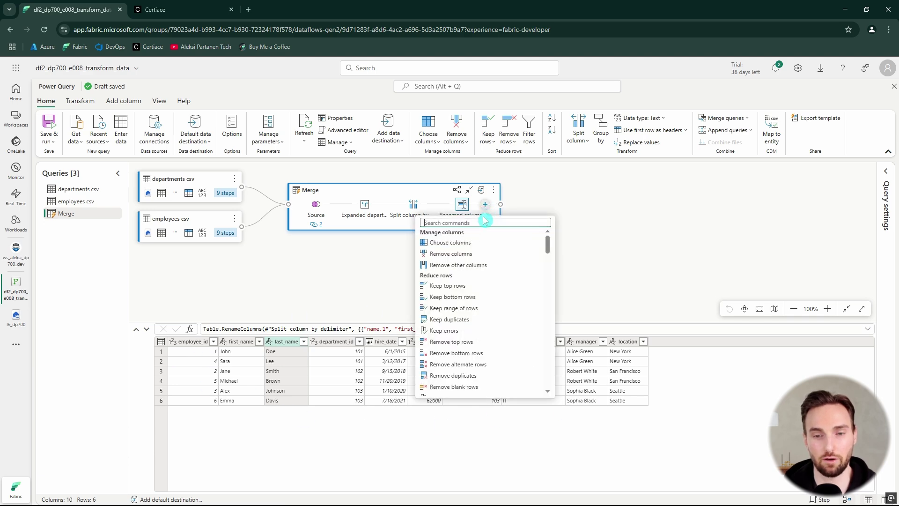
click(467, 245)
click(392, 228)
click(392, 240)
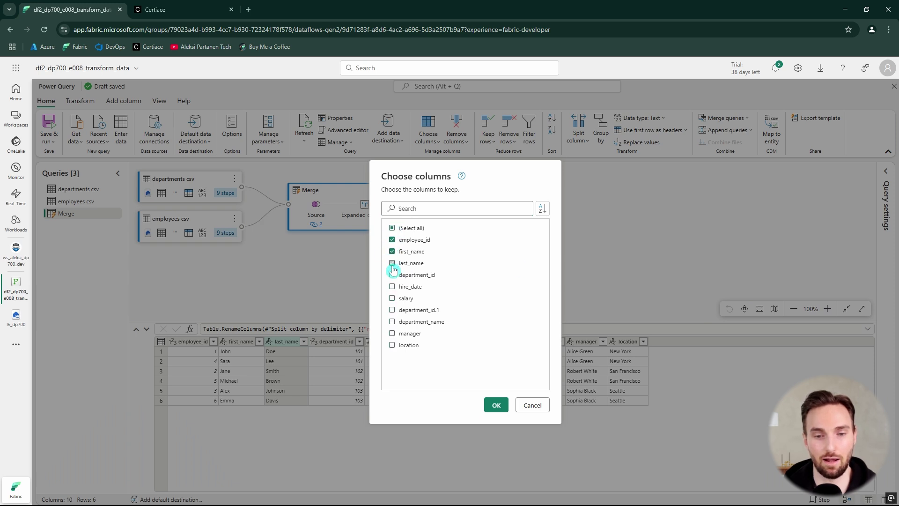
click(393, 322)
click(392, 345)
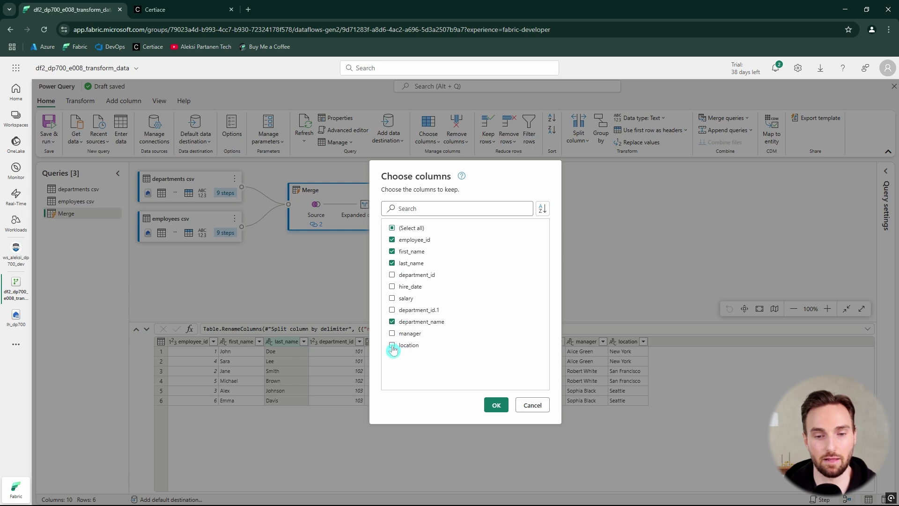
click(496, 406)
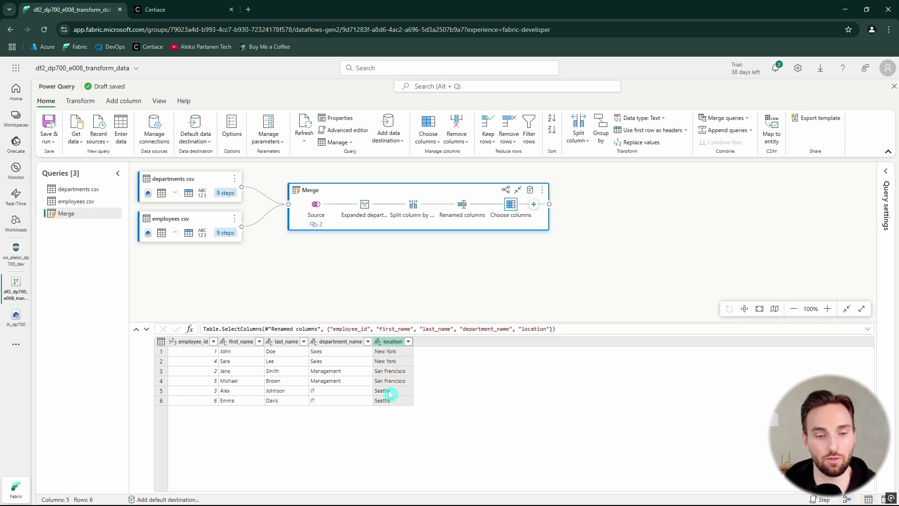
Review each applied step of the Merge query and the data of the departments csv and employees csv queries.
click(886, 170)
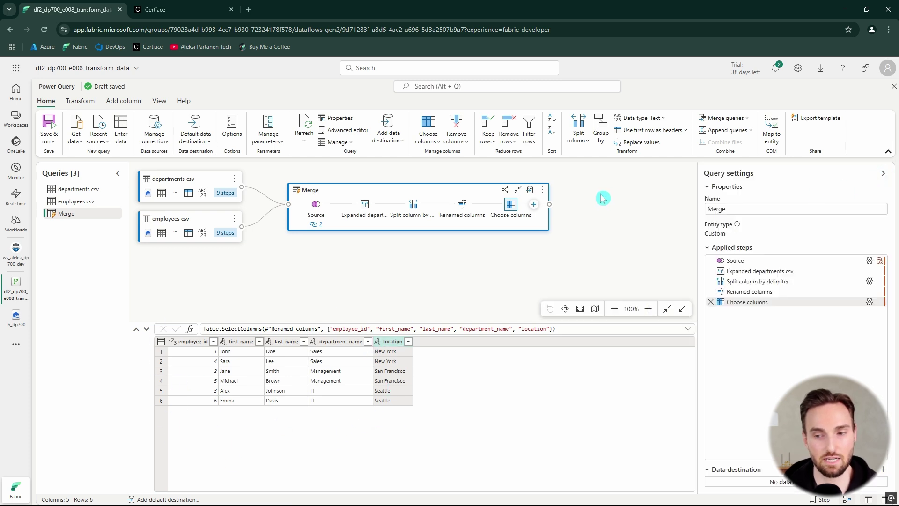
click(761, 292)
click(763, 272)
click(752, 261)
click(756, 282)
click(749, 291)
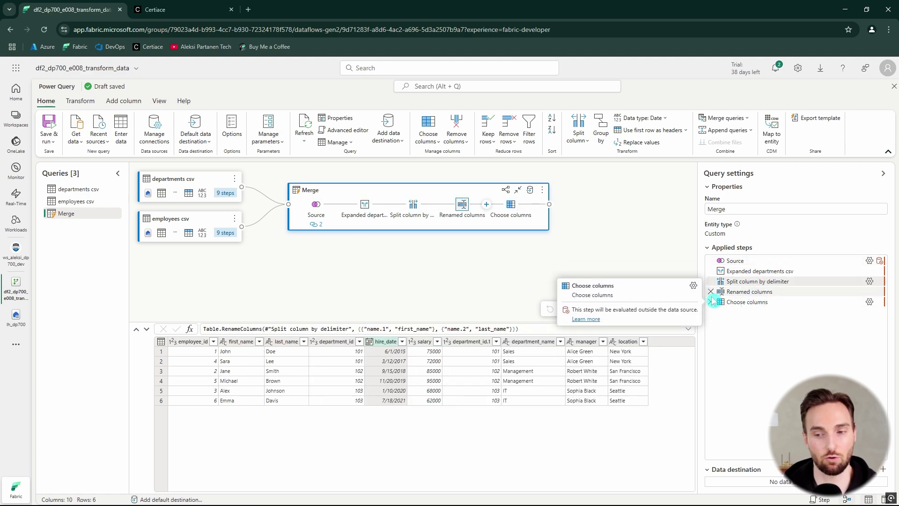
click(747, 302)
click(199, 185)
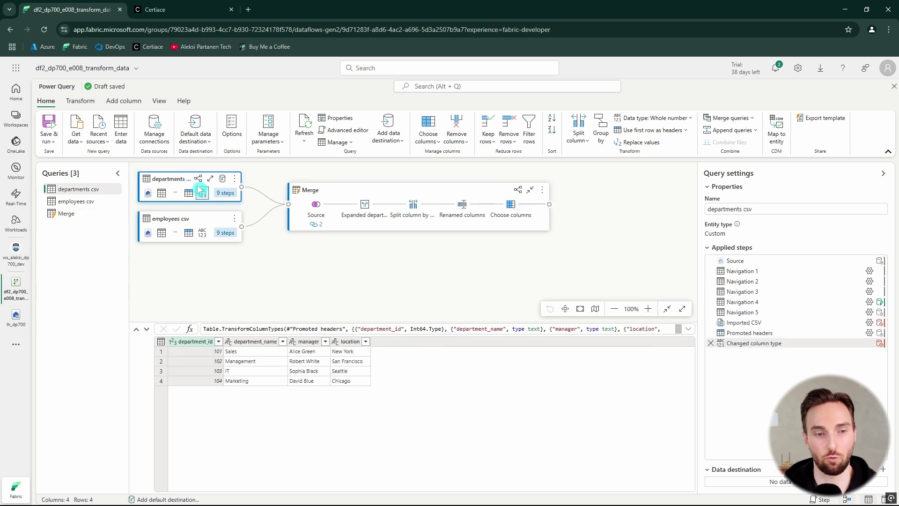
click(199, 222)
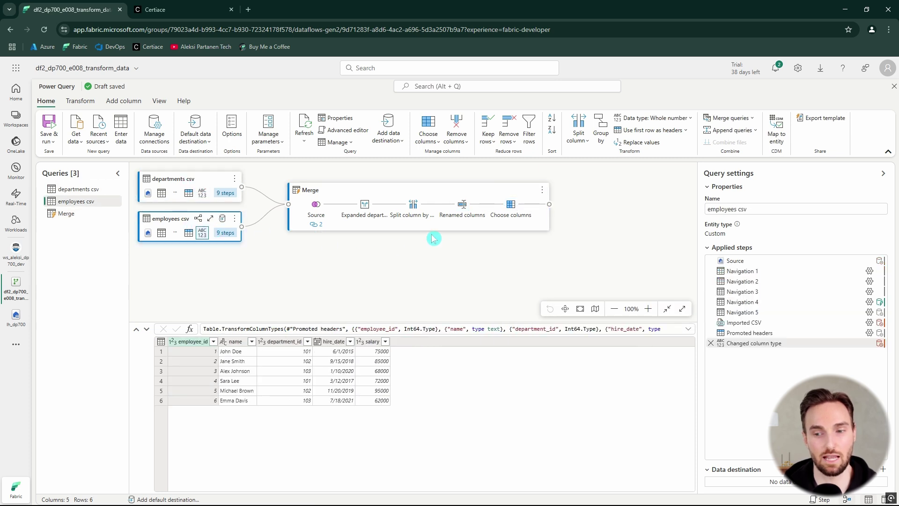
click(217, 184)
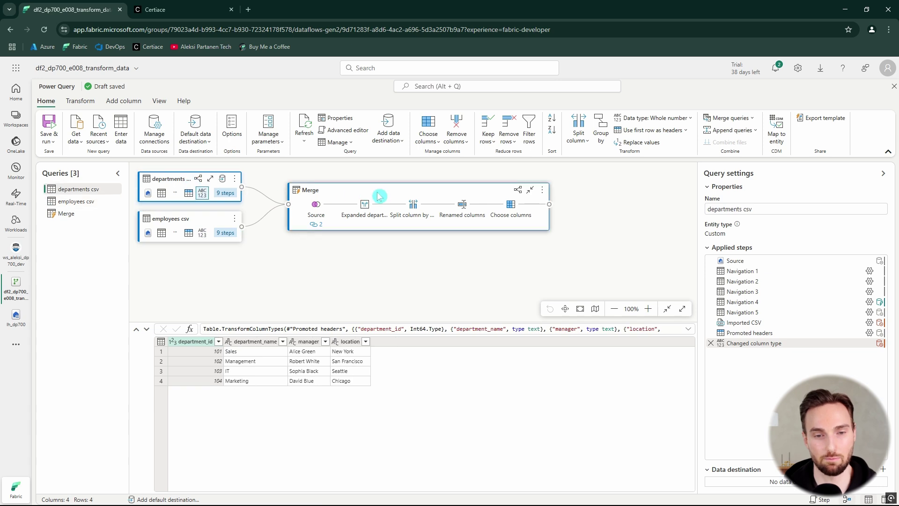
click(379, 196)
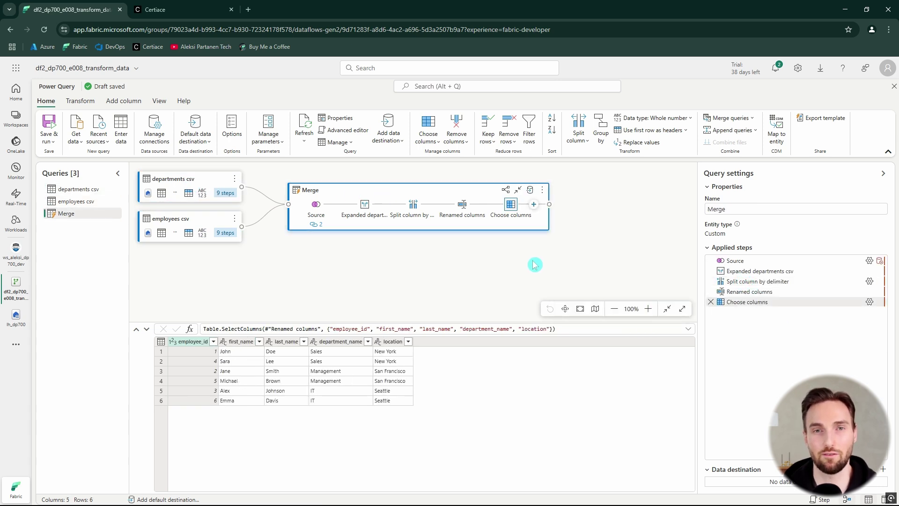
Add a Lakehouse data destination to the Merge query and expand the lh_dp700 lakehouse in the dp700 dev workspace.
click(531, 192)
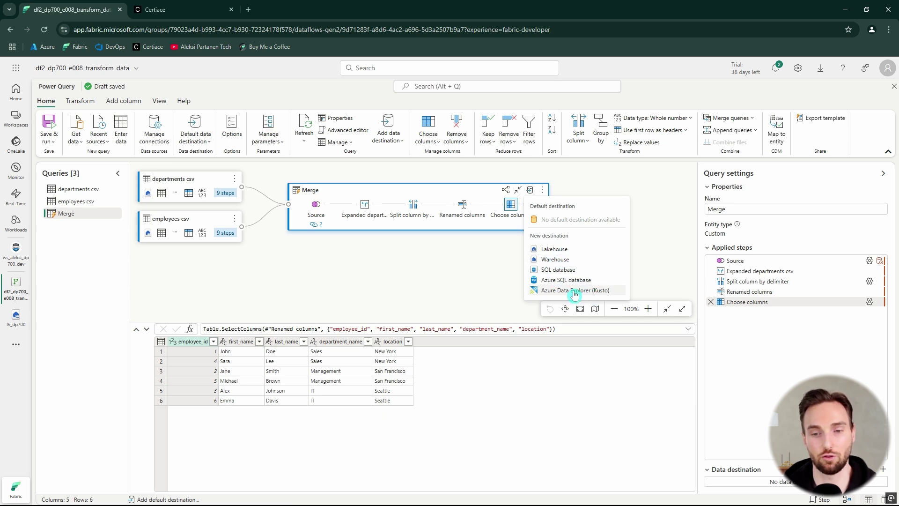
click(581, 255)
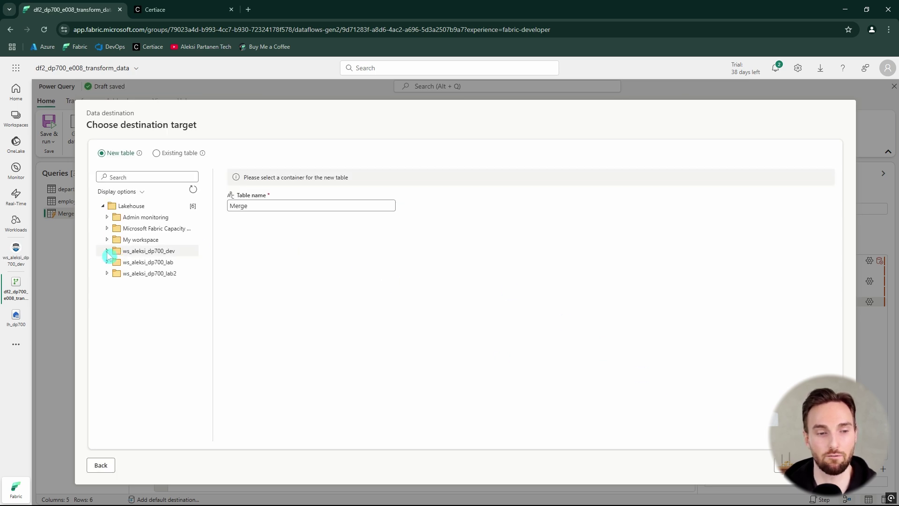
click(107, 252)
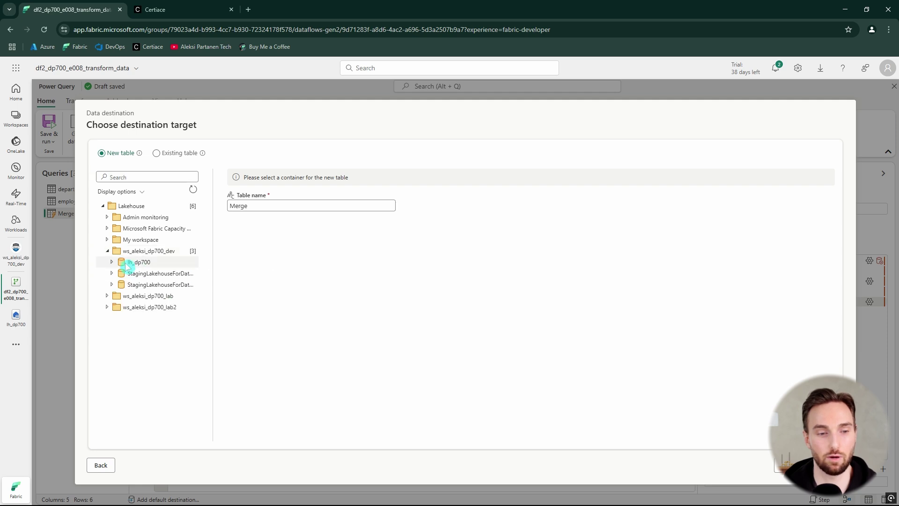
click(113, 266)
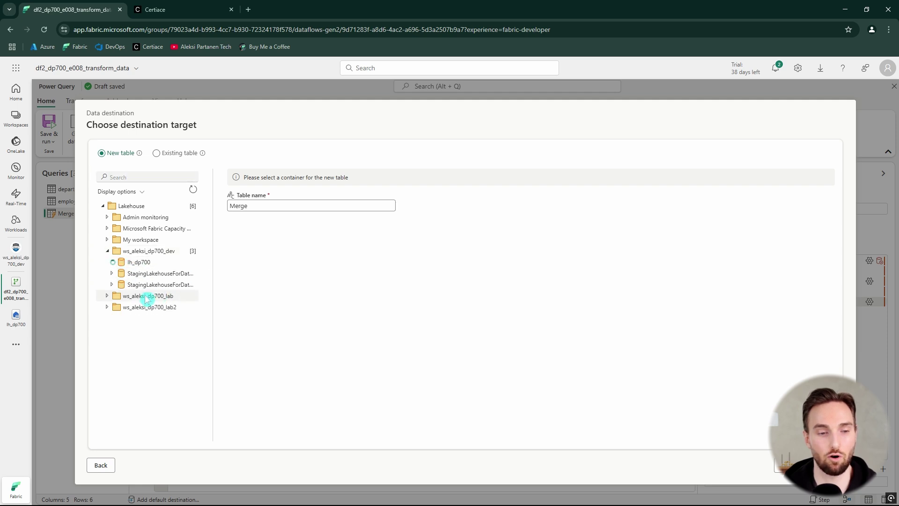
drag(211, 299, 251, 303)
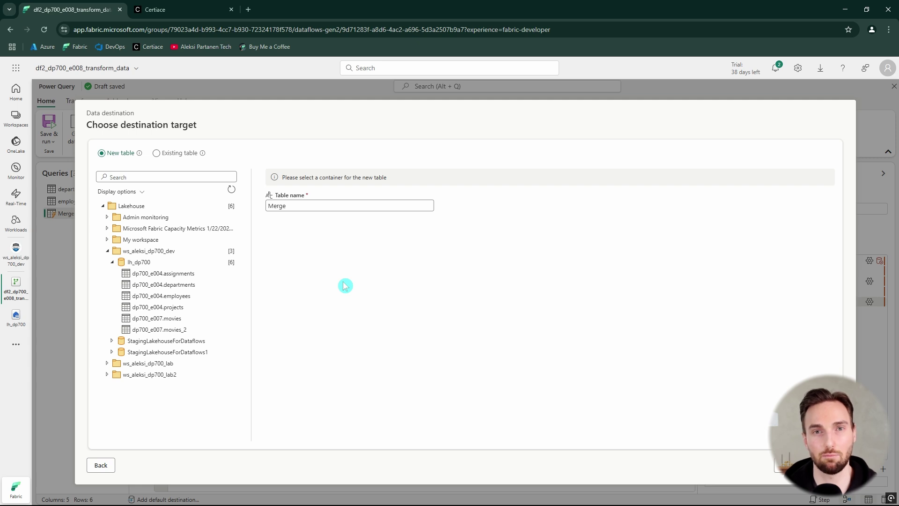
Try to name the new destination table dp700_e008.table.
click(294, 206)
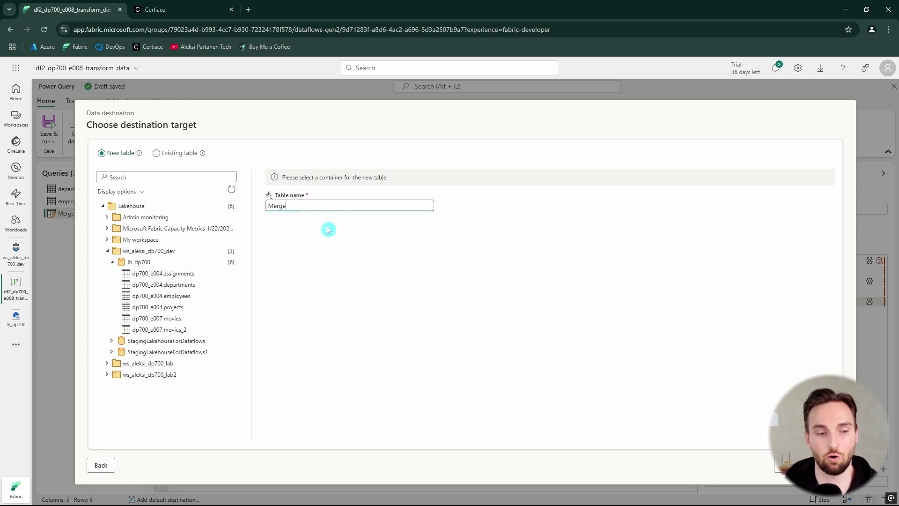
text(dp700_e00)
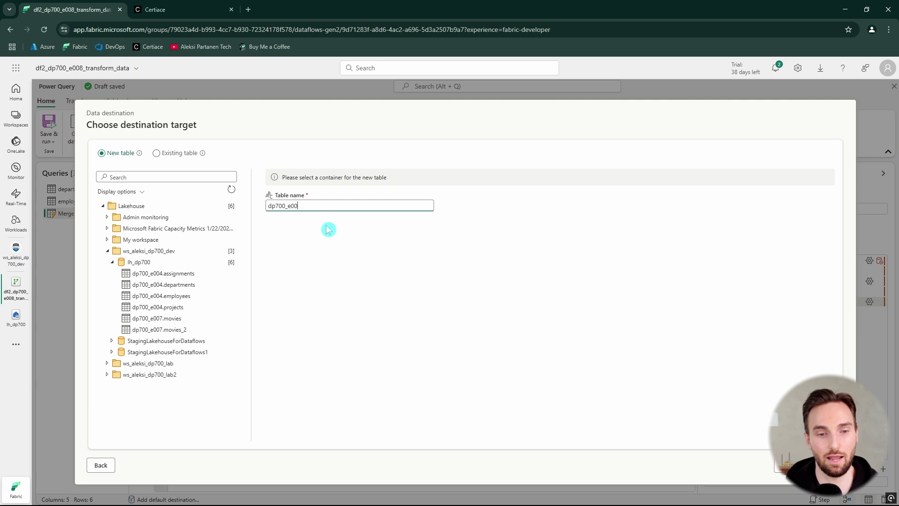
text(8.table)
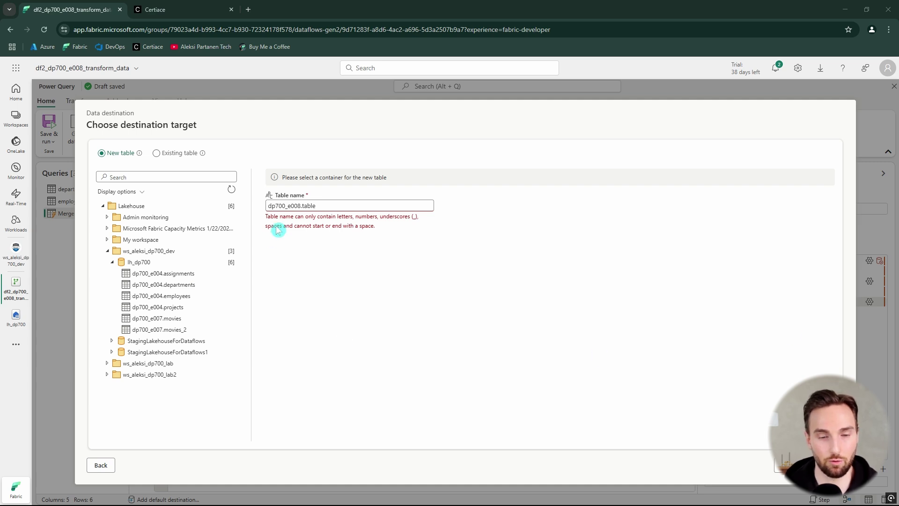
Name the new destination table dp700_e008_person_df2, choose lh_dp700 as its container and continue to the destination settings.
triple_click(323, 204)
text(dp700_e008_person_df2)
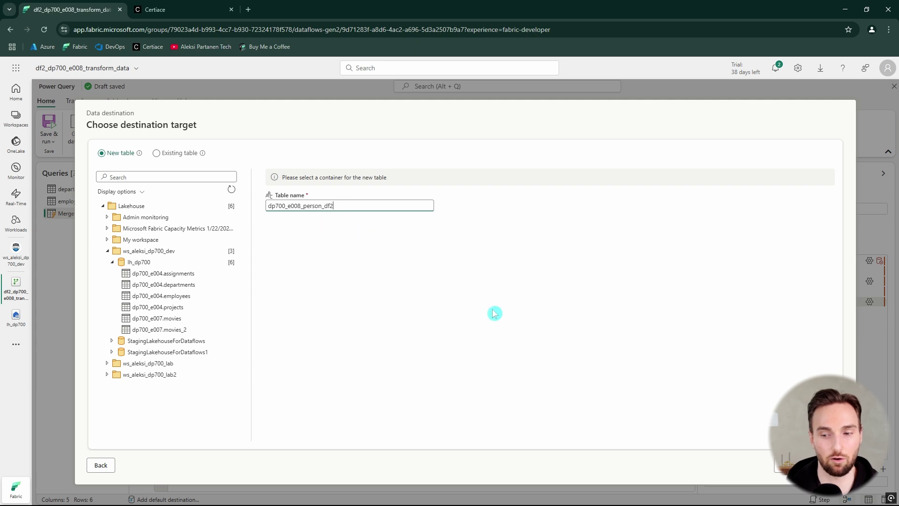
click(172, 264)
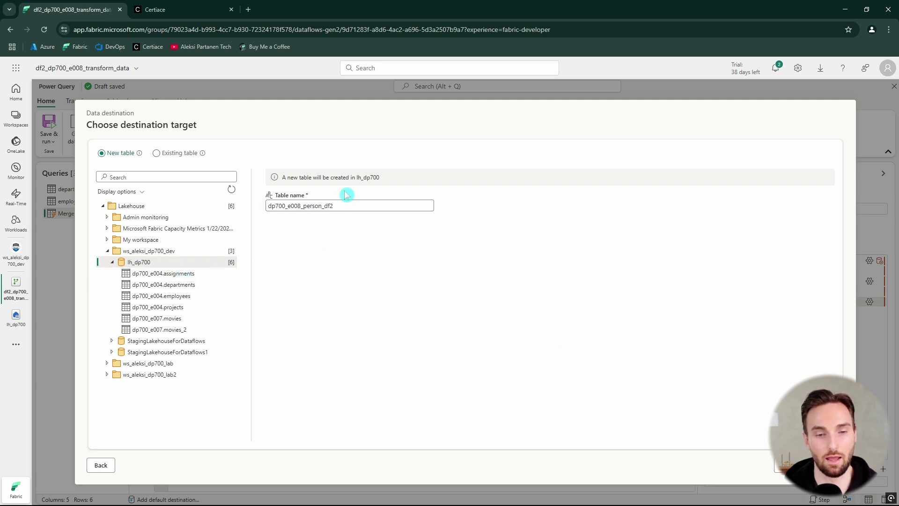
click(812, 465)
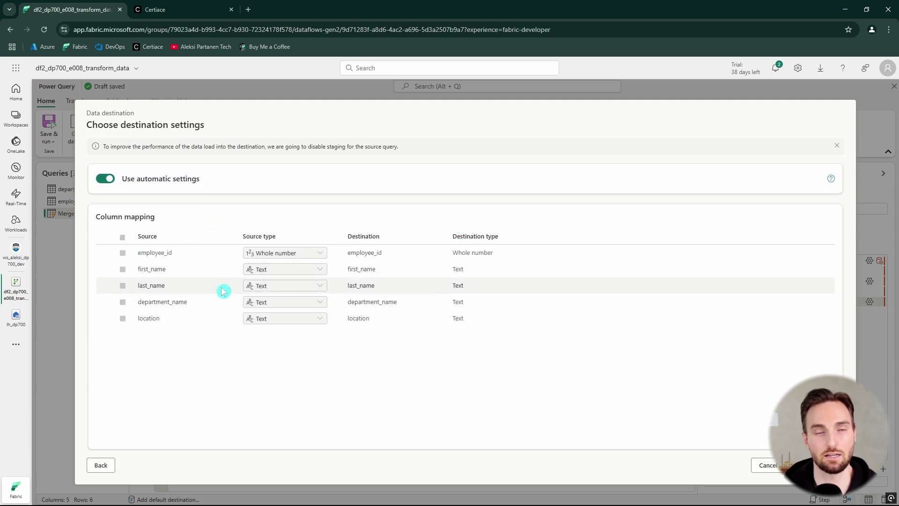
Inspect the manual update method and schema options, and save the data destination with automatic settings on.
click(109, 182)
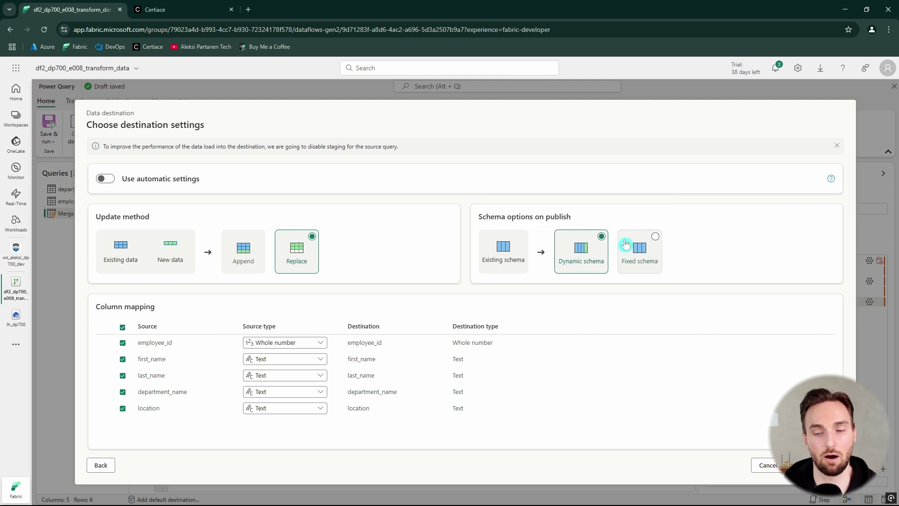
click(577, 259)
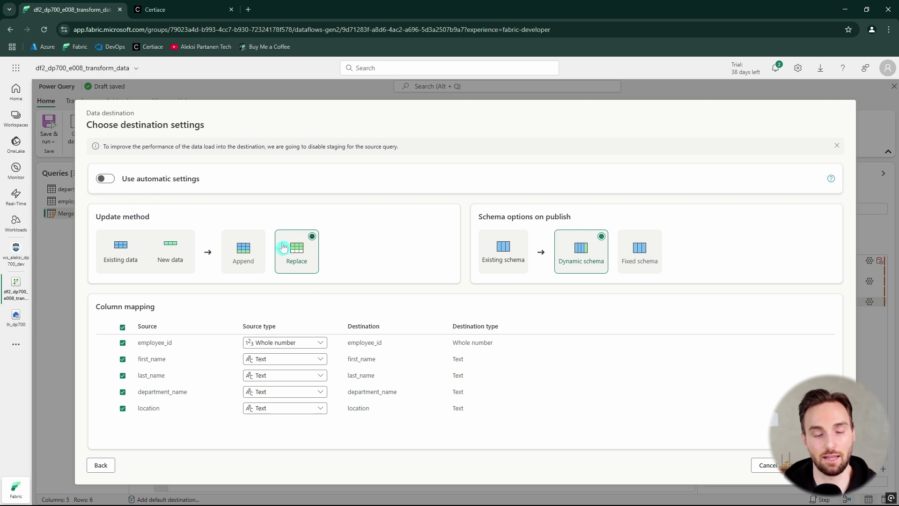
click(109, 181)
click(106, 179)
click(106, 178)
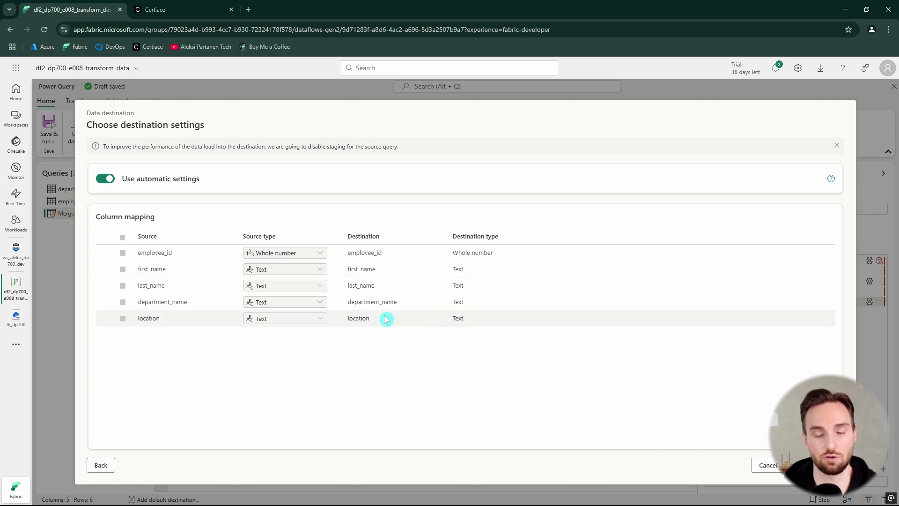
click(819, 465)
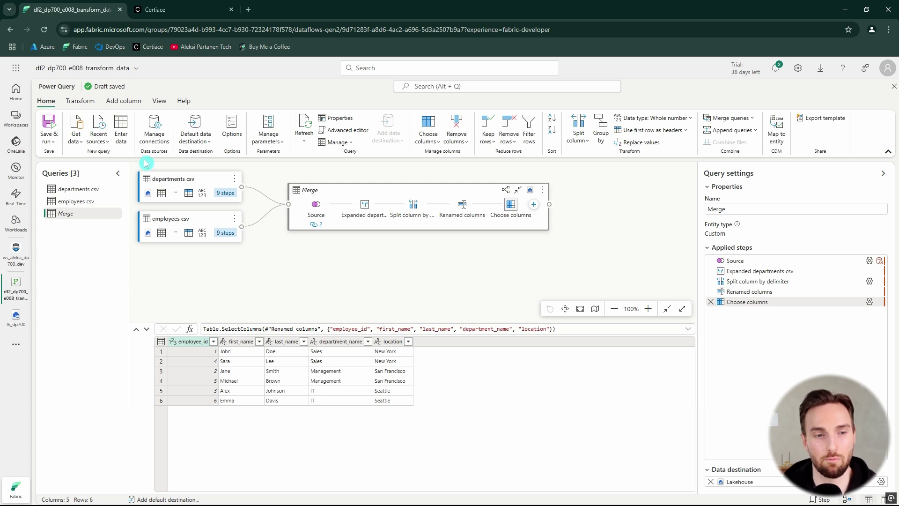
Examine the diagram view display options and switch the diagram view off and on again.
click(160, 103)
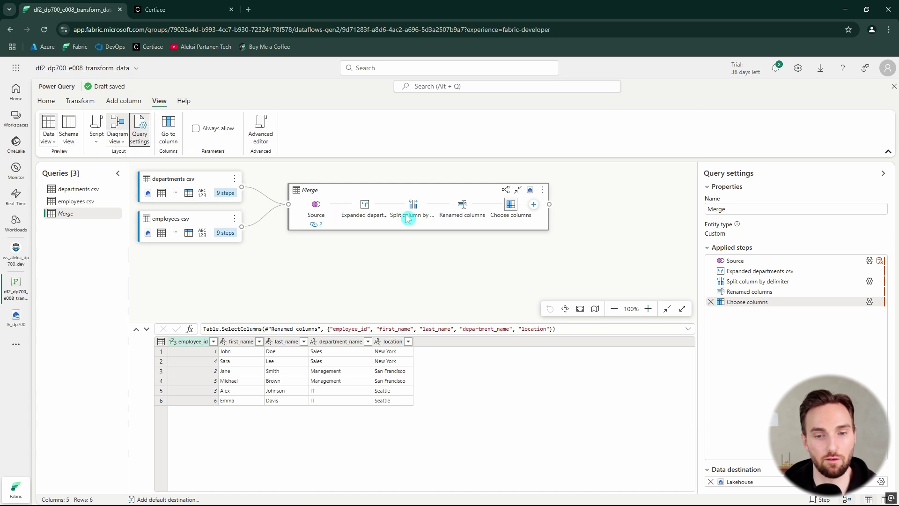
click(123, 142)
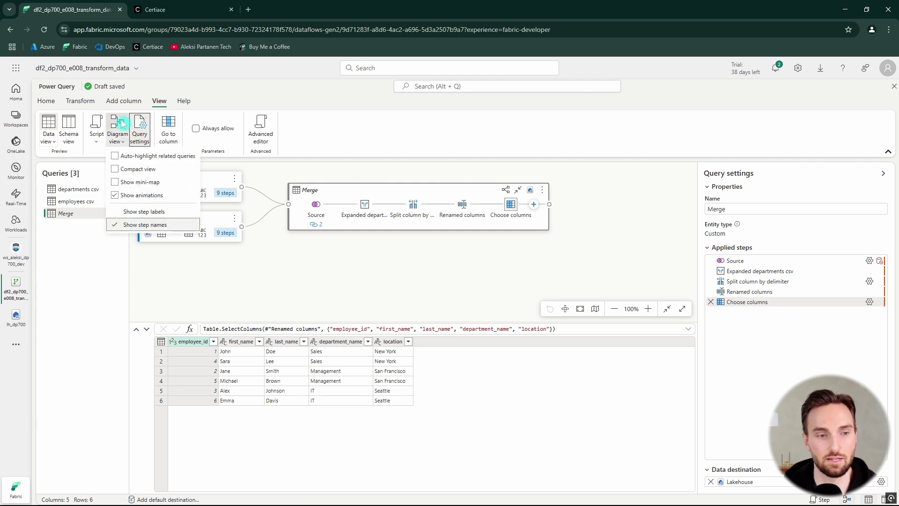
click(122, 123)
click(122, 123)
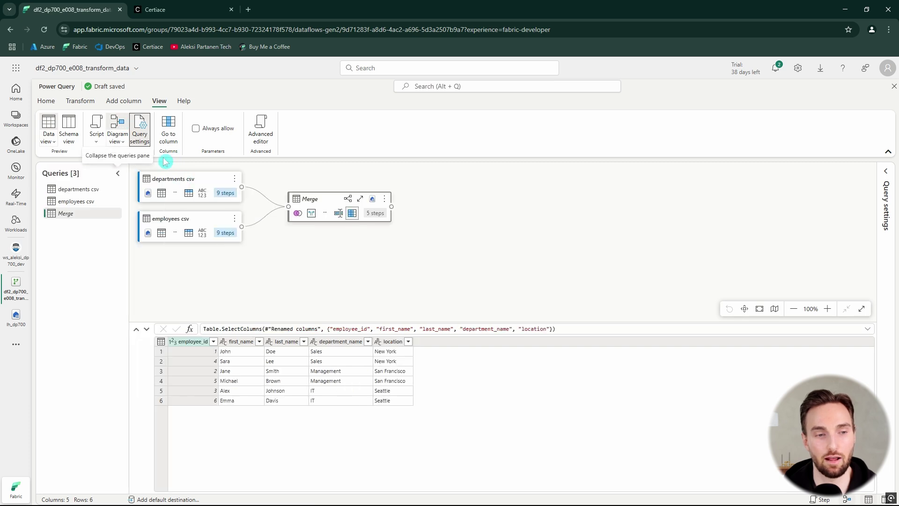
Compare the full query script of the Merge query with its step script, ending on the step script.
click(96, 141)
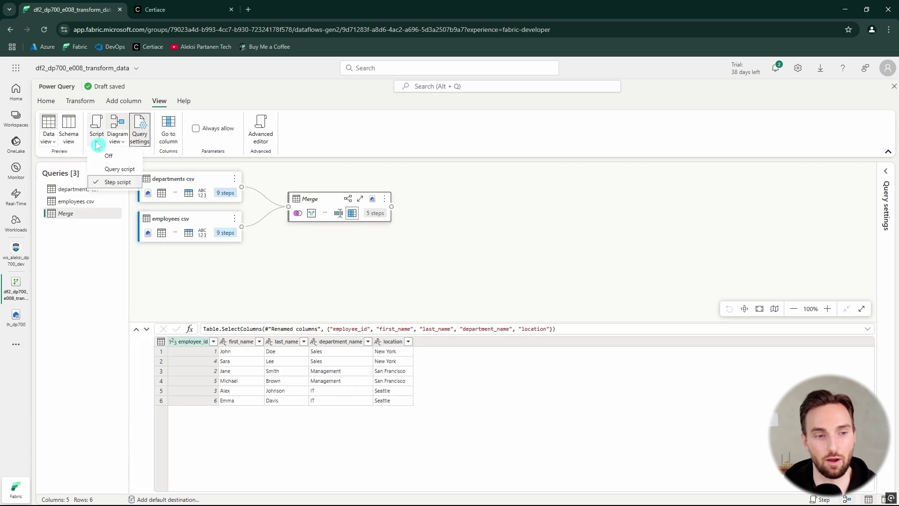
click(119, 170)
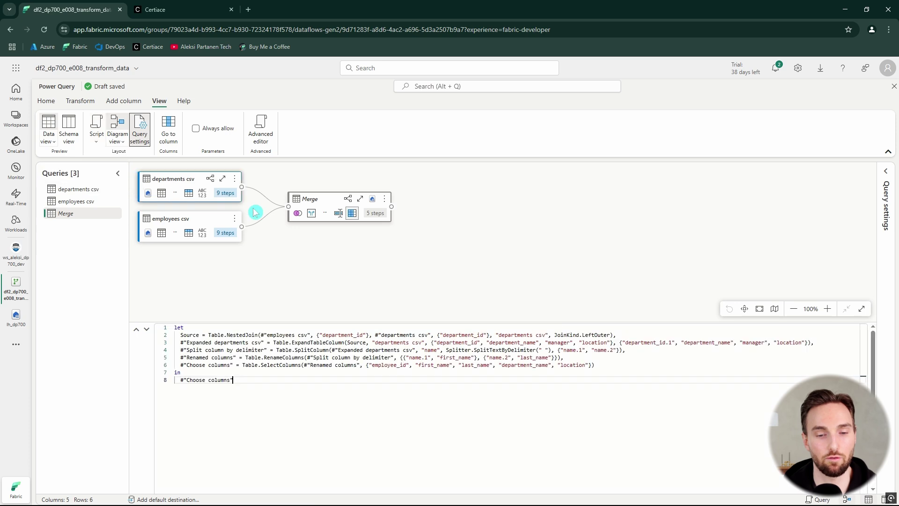
click(96, 138)
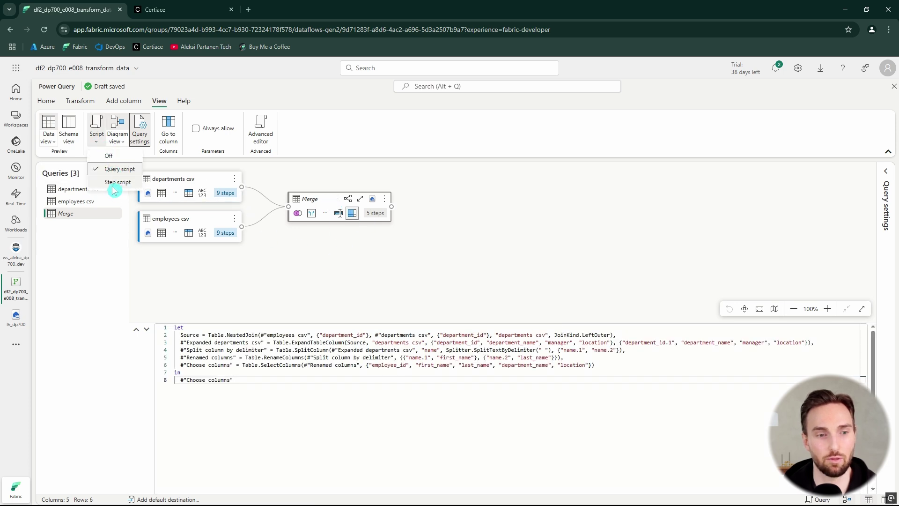
click(119, 183)
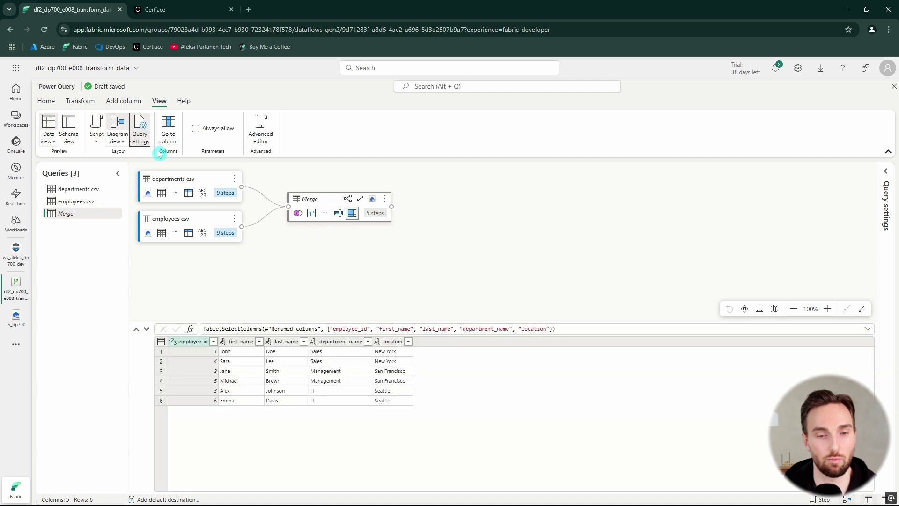
click(96, 138)
click(112, 172)
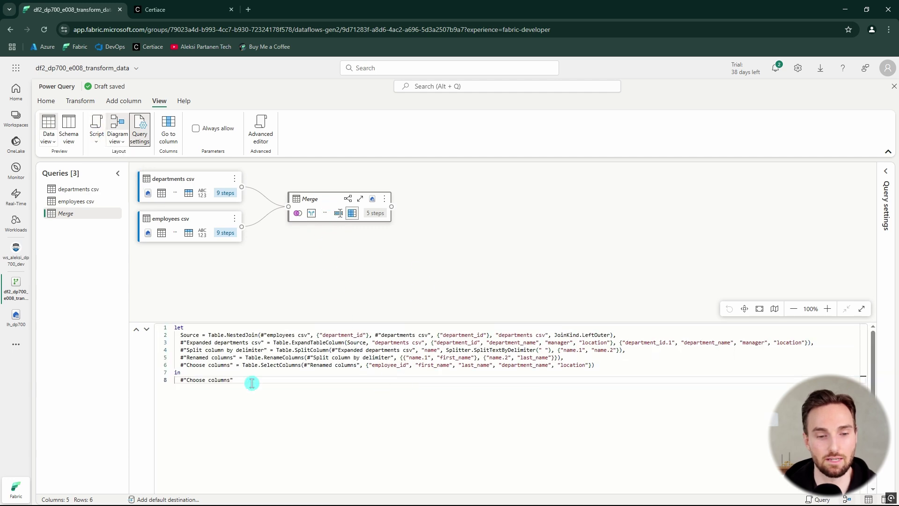
drag(237, 379, 150, 323)
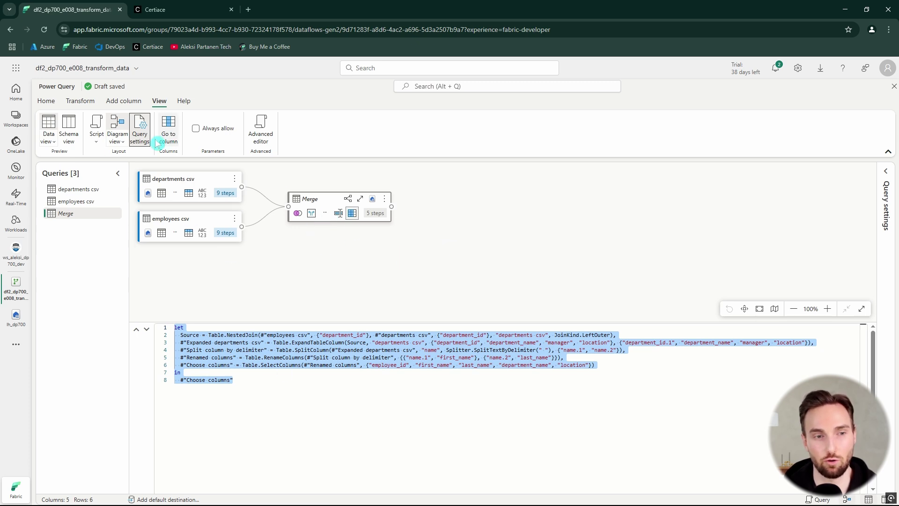
click(97, 133)
click(120, 187)
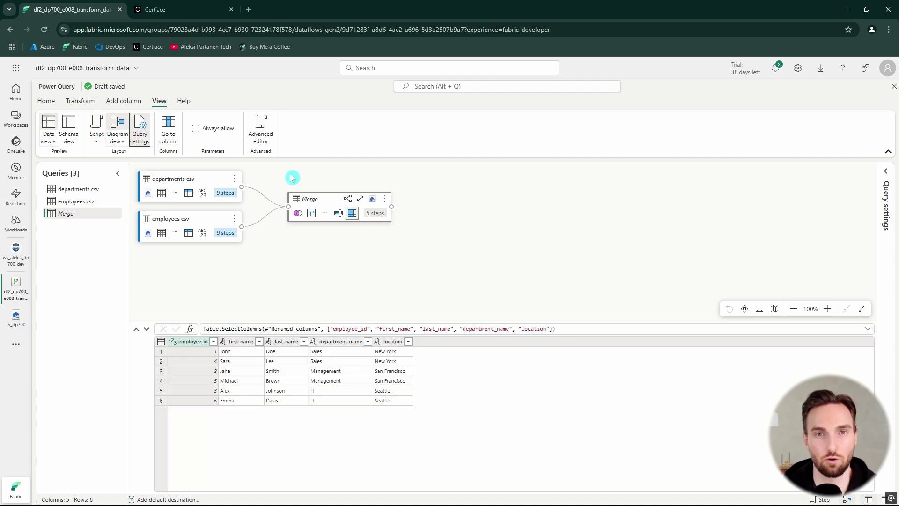
Examine the complete M code of the Merge query in the Advanced editor and close it without changes.
click(261, 132)
drag(200, 199, 99, 136)
click(273, 185)
drag(198, 191, 101, 136)
click(213, 186)
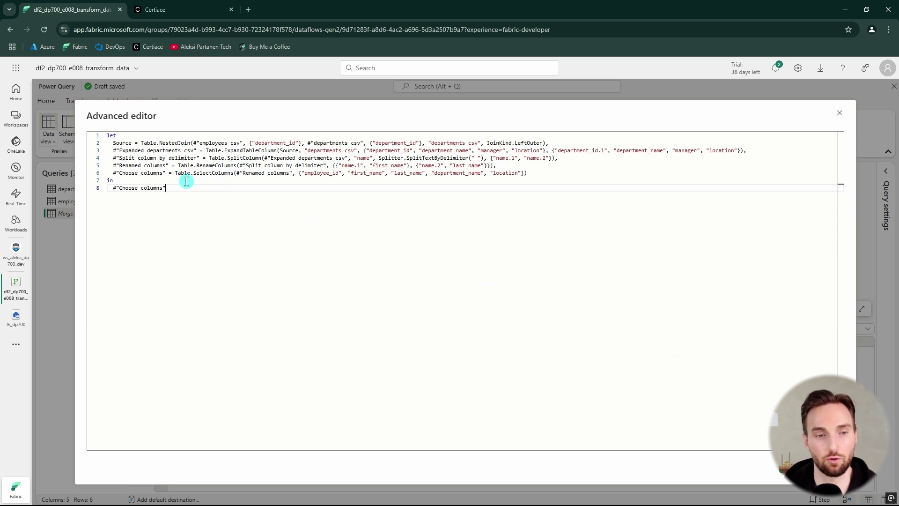
drag(186, 201, 109, 132)
key(Escape)
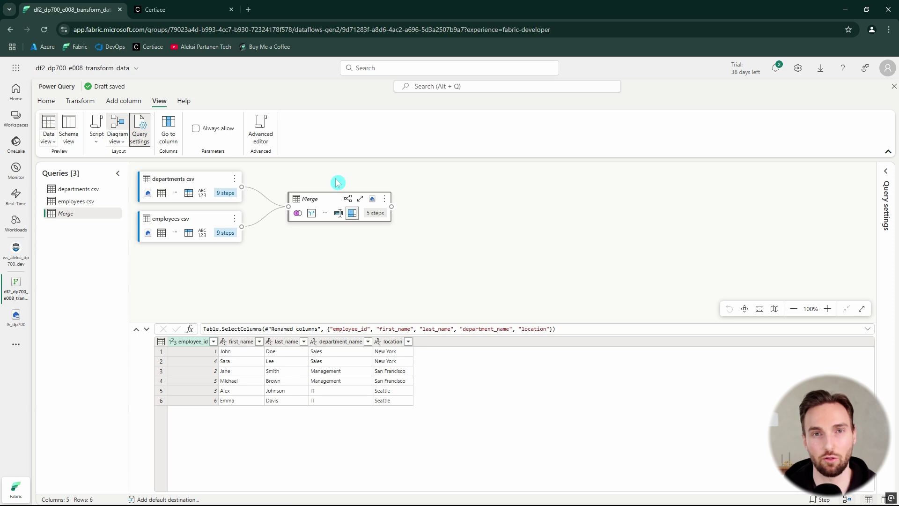
Save and run the dataflow, and enlarge the item list in the ws_aleksi_dp700_dev workspace.
click(46, 101)
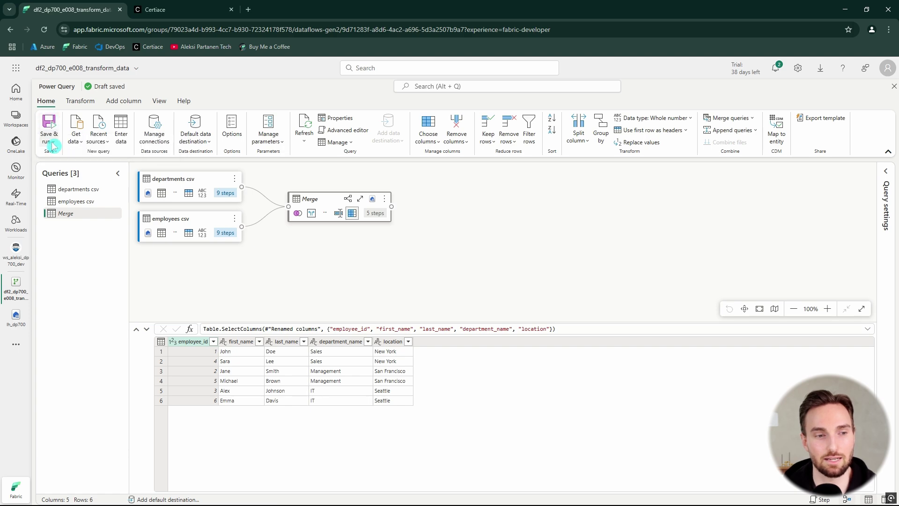
click(50, 124)
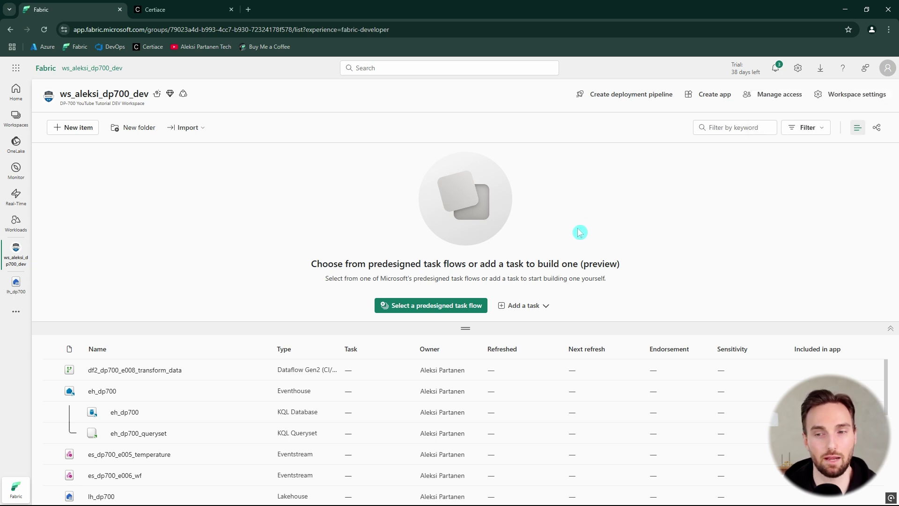
drag(314, 324, 309, 243)
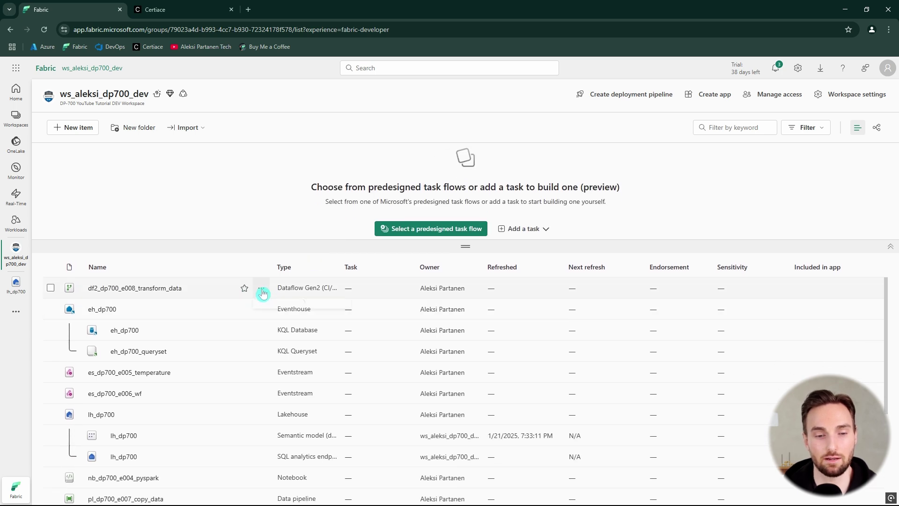
Check the recent runs of df2_dp700_e008_transform_data, refreshing the run status until it finishes, and close the run history.
click(263, 292)
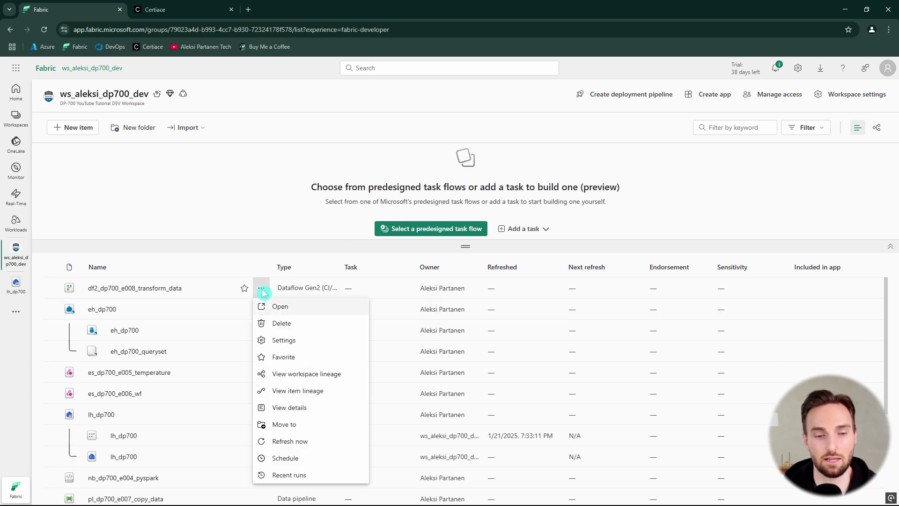
click(326, 475)
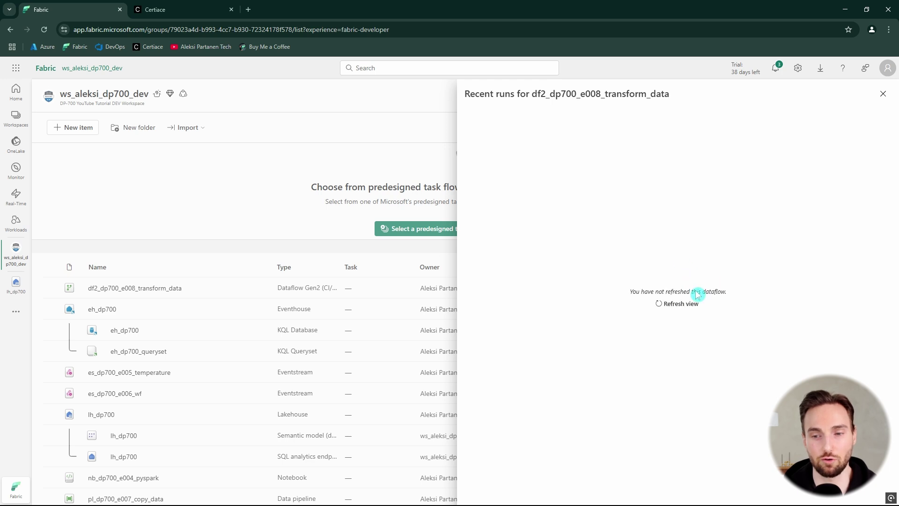
click(682, 305)
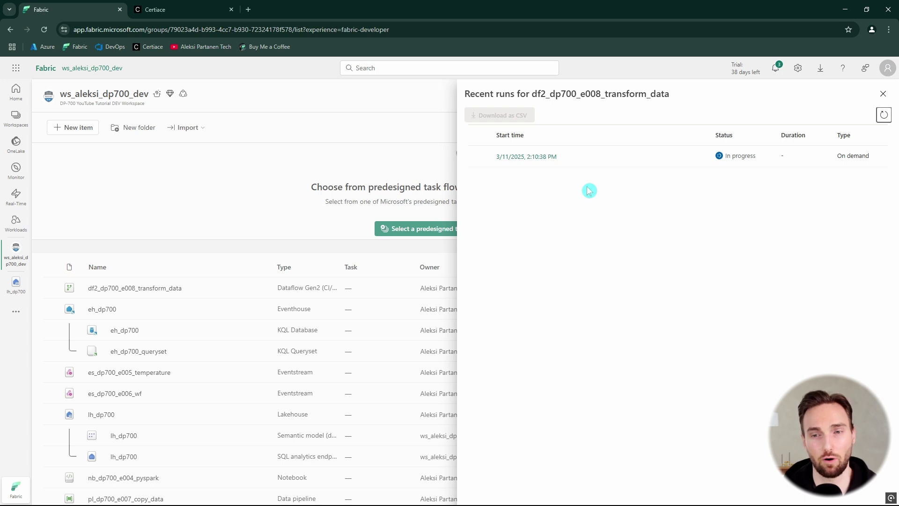
click(883, 115)
click(884, 117)
click(884, 117)
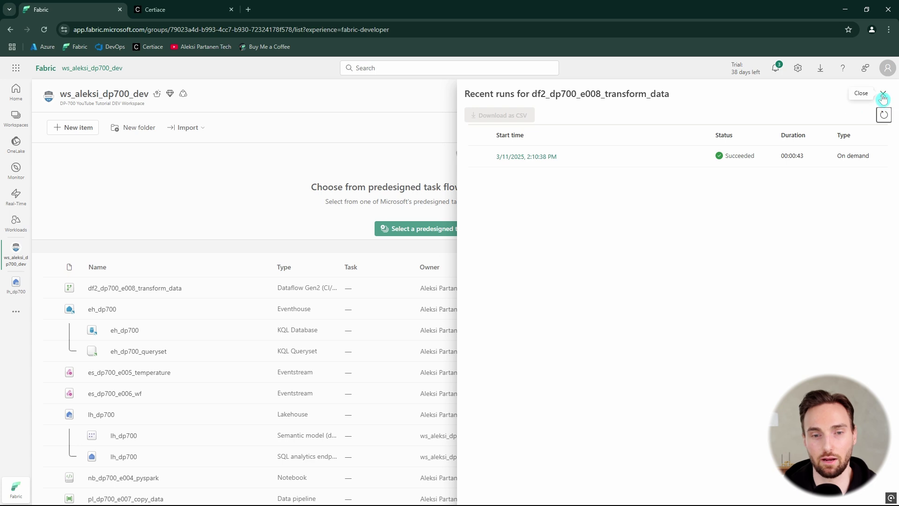
click(883, 96)
Open the lh_dp700 lakehouse, refresh its dbo schema and preview the dp700_e008_person_df2 table.
click(16, 284)
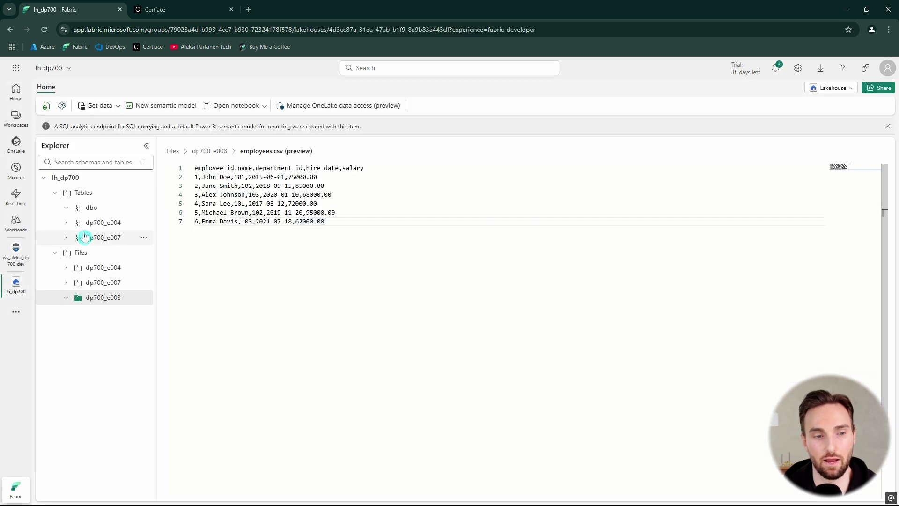
click(144, 210)
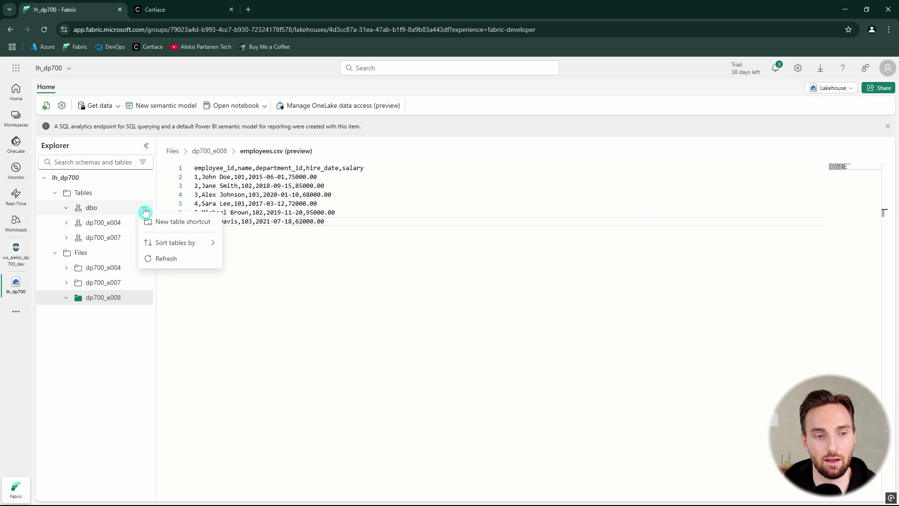
click(163, 265)
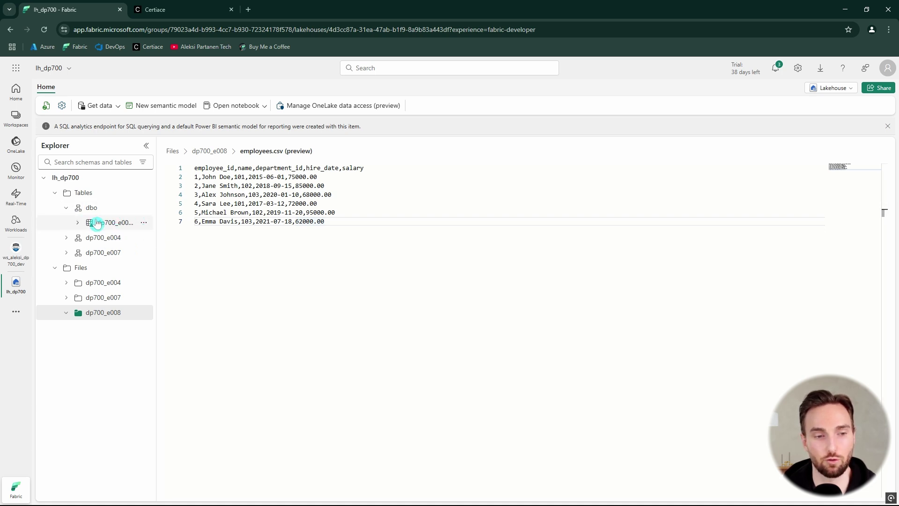
click(117, 225)
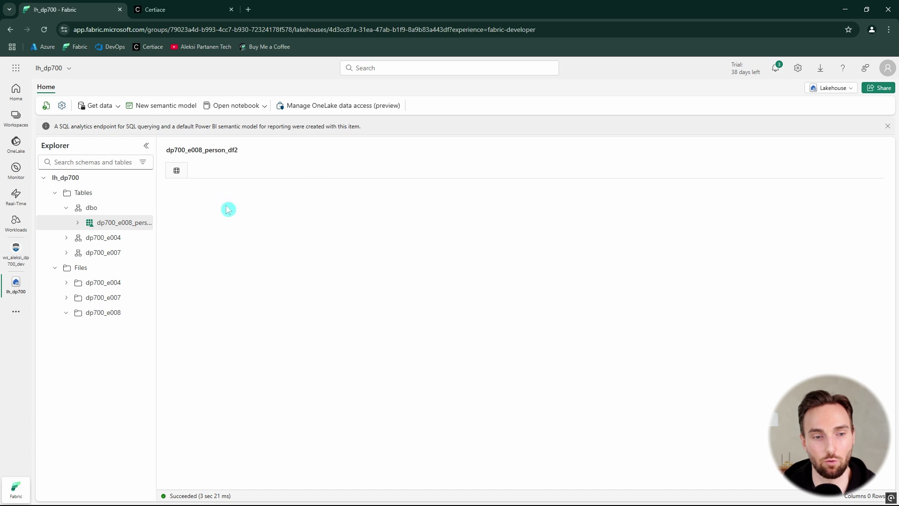
click(140, 222)
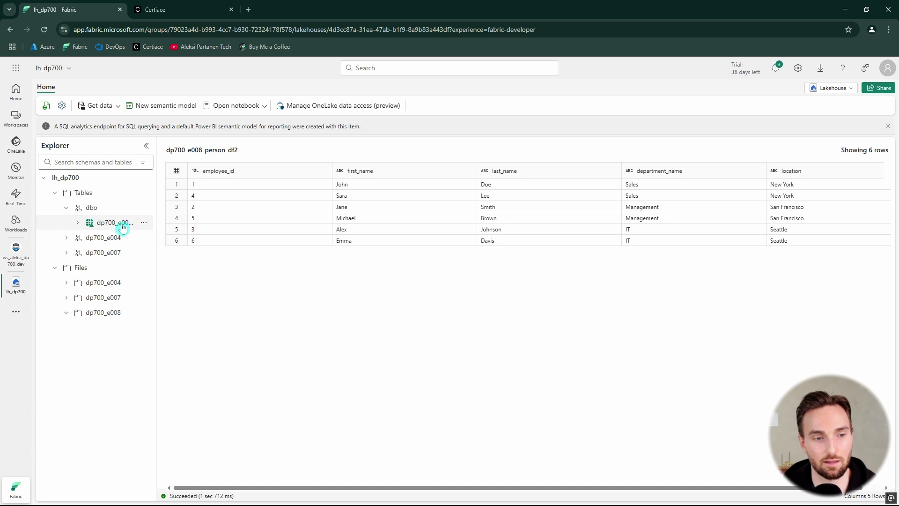
Return to the workspace and inspect the schedule options of df2_dp700_e008_transform_data with refresh switched on, leaving them without applying.
click(26, 269)
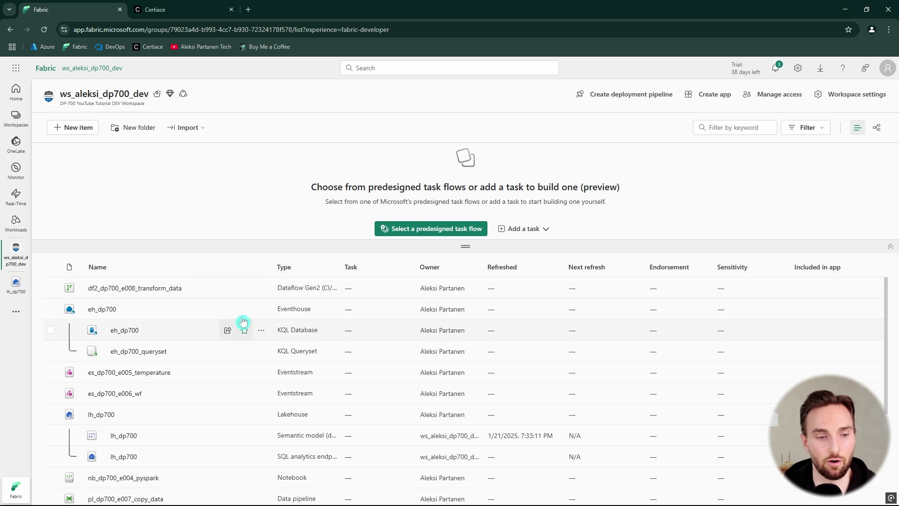
click(261, 287)
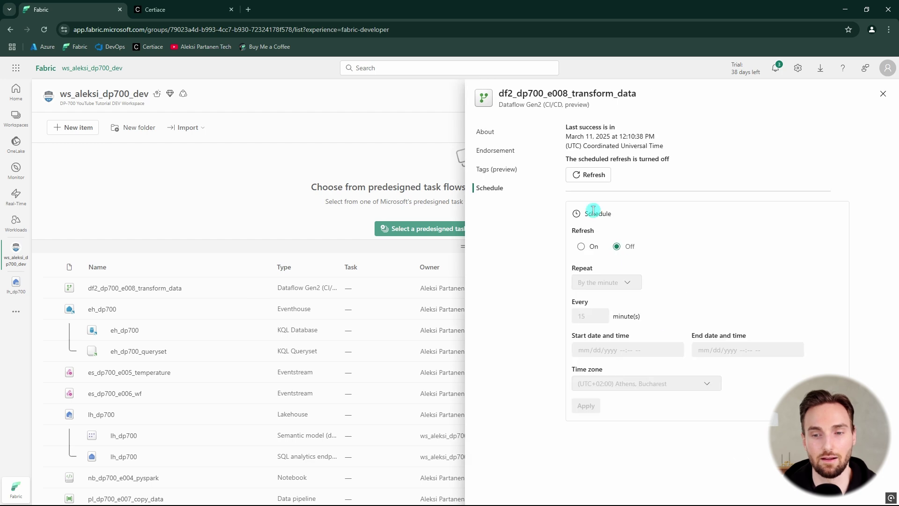
click(583, 247)
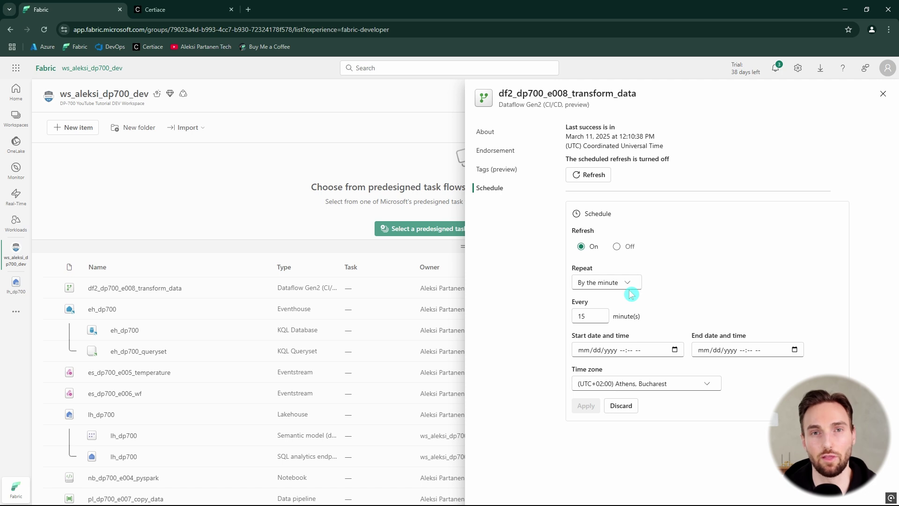
click(221, 228)
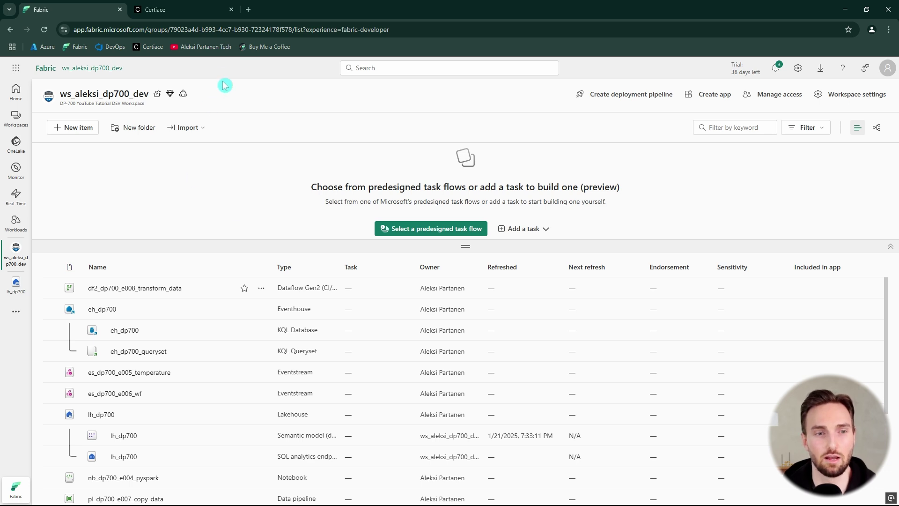
Switch to the Certiace website and open its Microsoft certificate exam practice page.
click(193, 11)
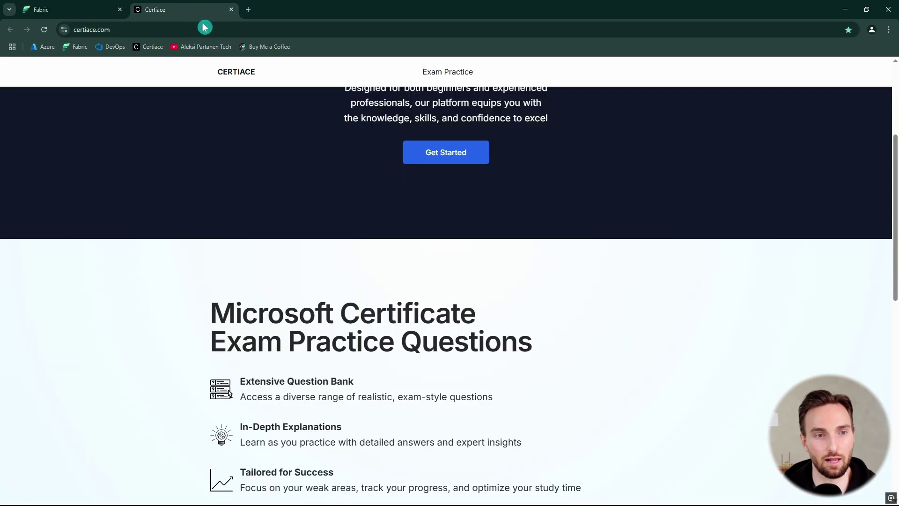
scroll(351, 200, up, 5)
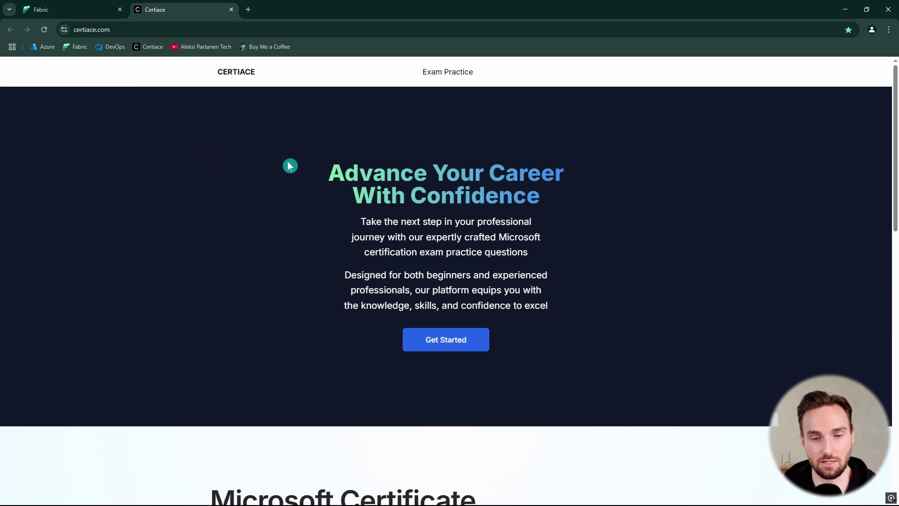
click(458, 345)
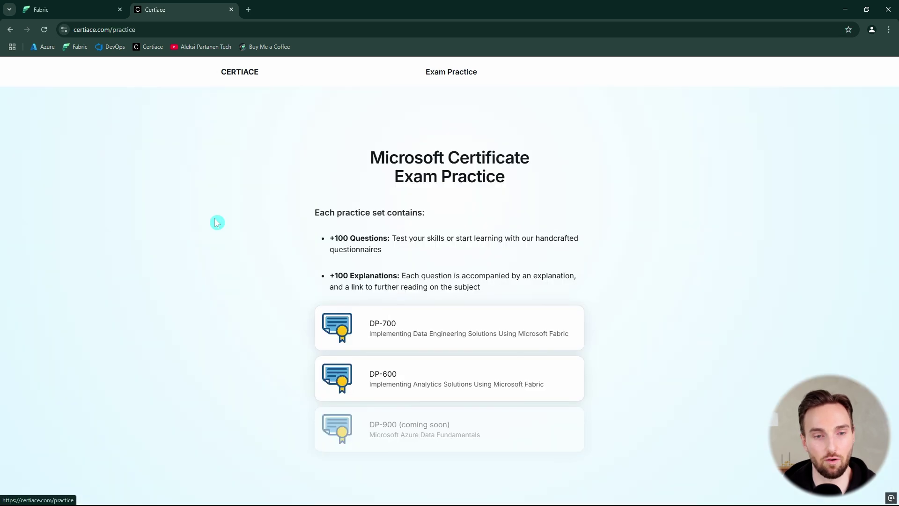